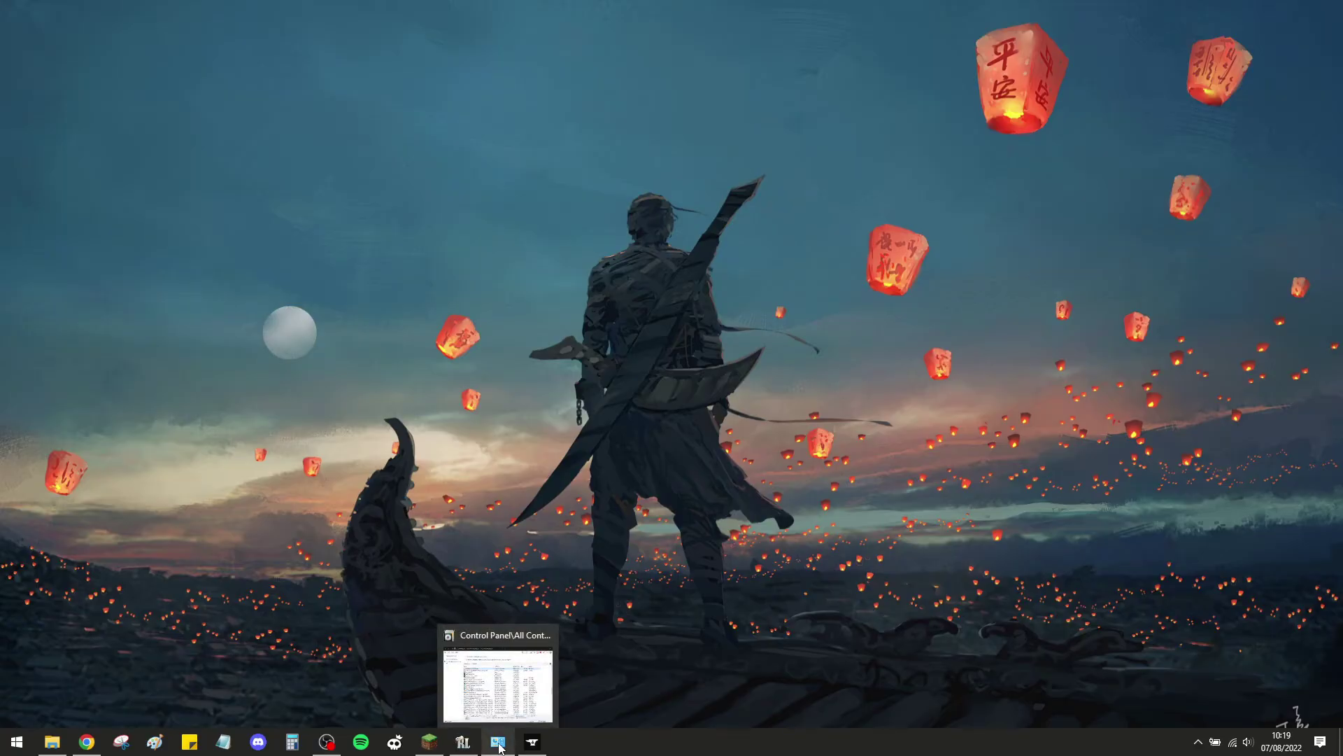
Check the two installed Java entries, Java 8 Update 333 and SE Development Kit 17.0.4, in Programs and Features, and minimise the window
{"action": "left_click", "coordinate": [497, 657]}
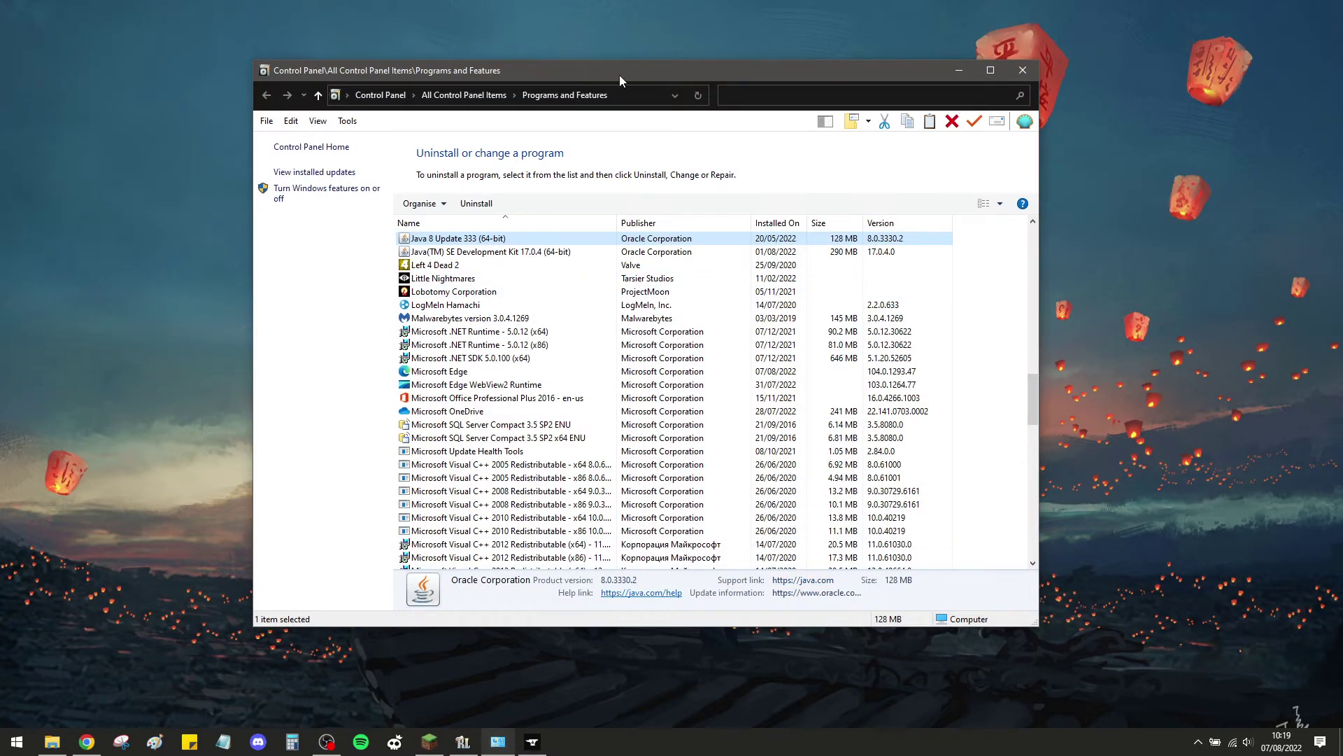
{"action": "left_click_drag", "start_coordinate": [621, 73], "coordinate": [602, 65]}
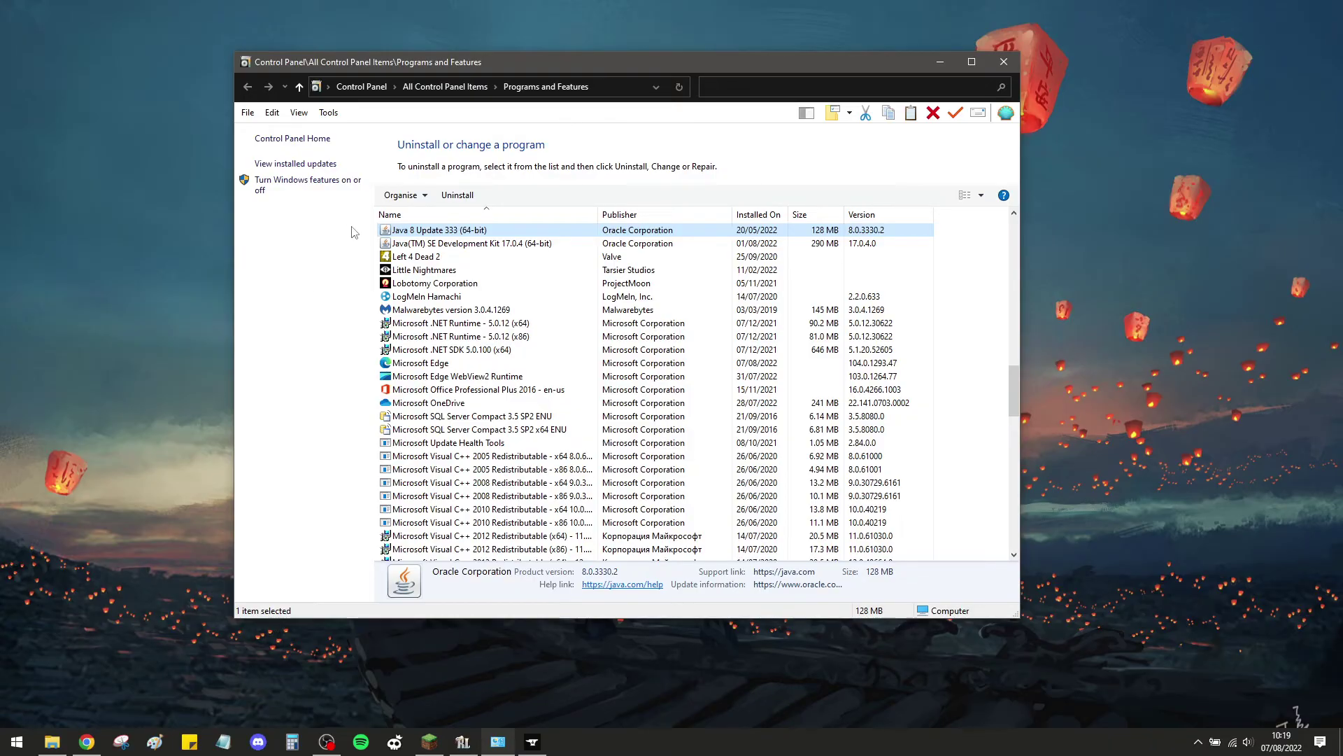
{"action": "left_click", "coordinate": [542, 245]}
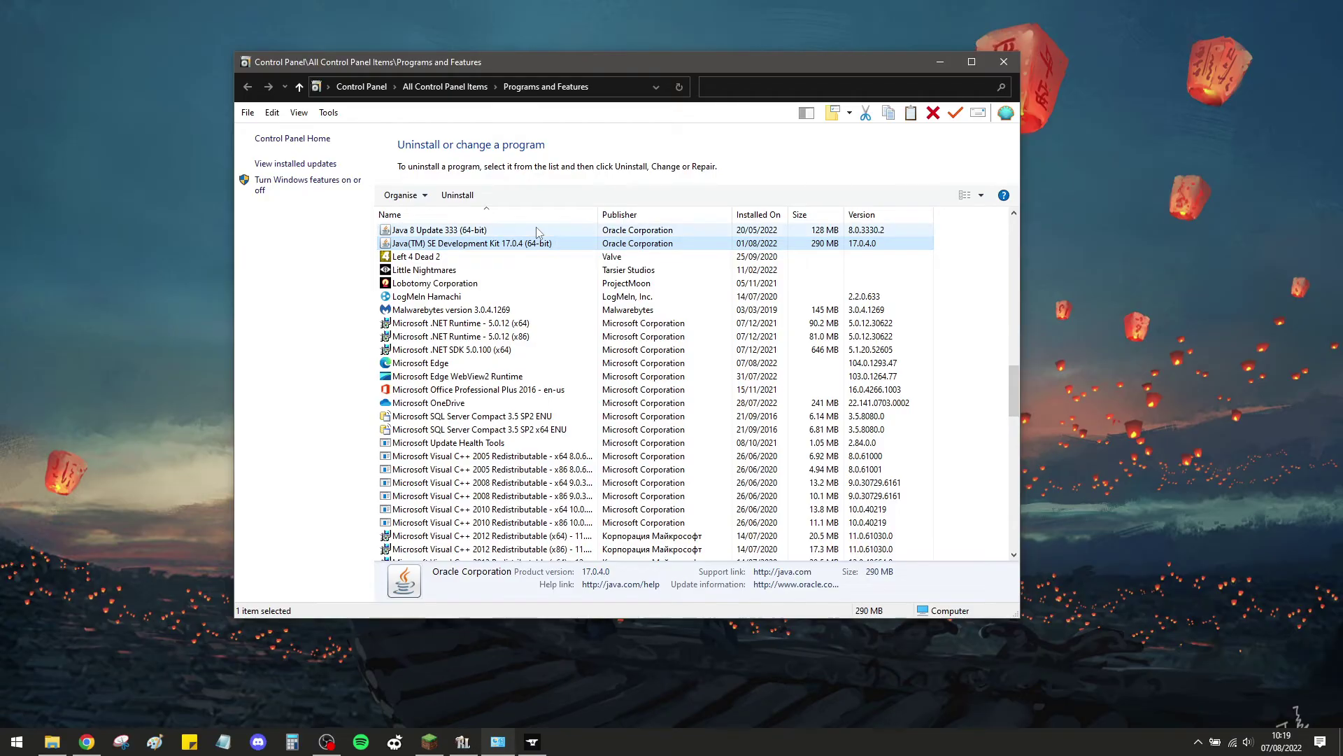
{"action": "left_click", "coordinate": [537, 231]}
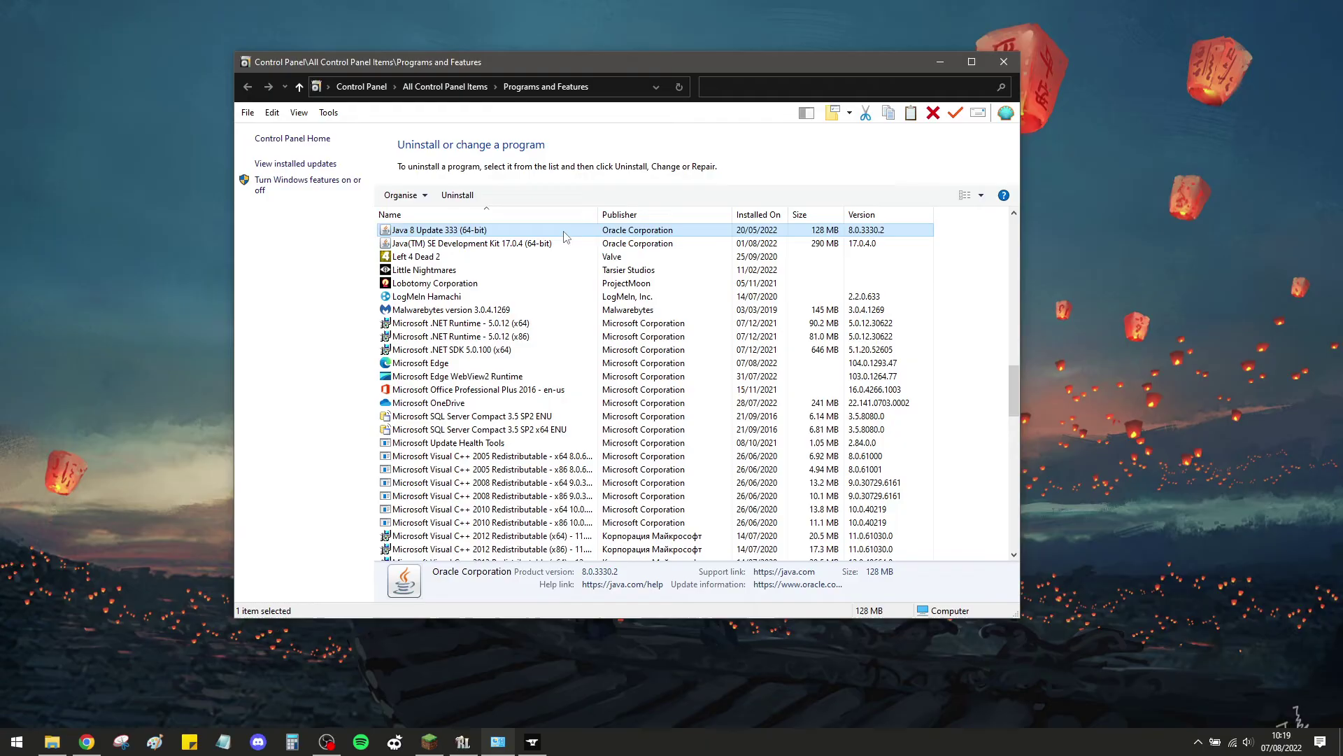
{"action": "left_click", "coordinate": [564, 242]}
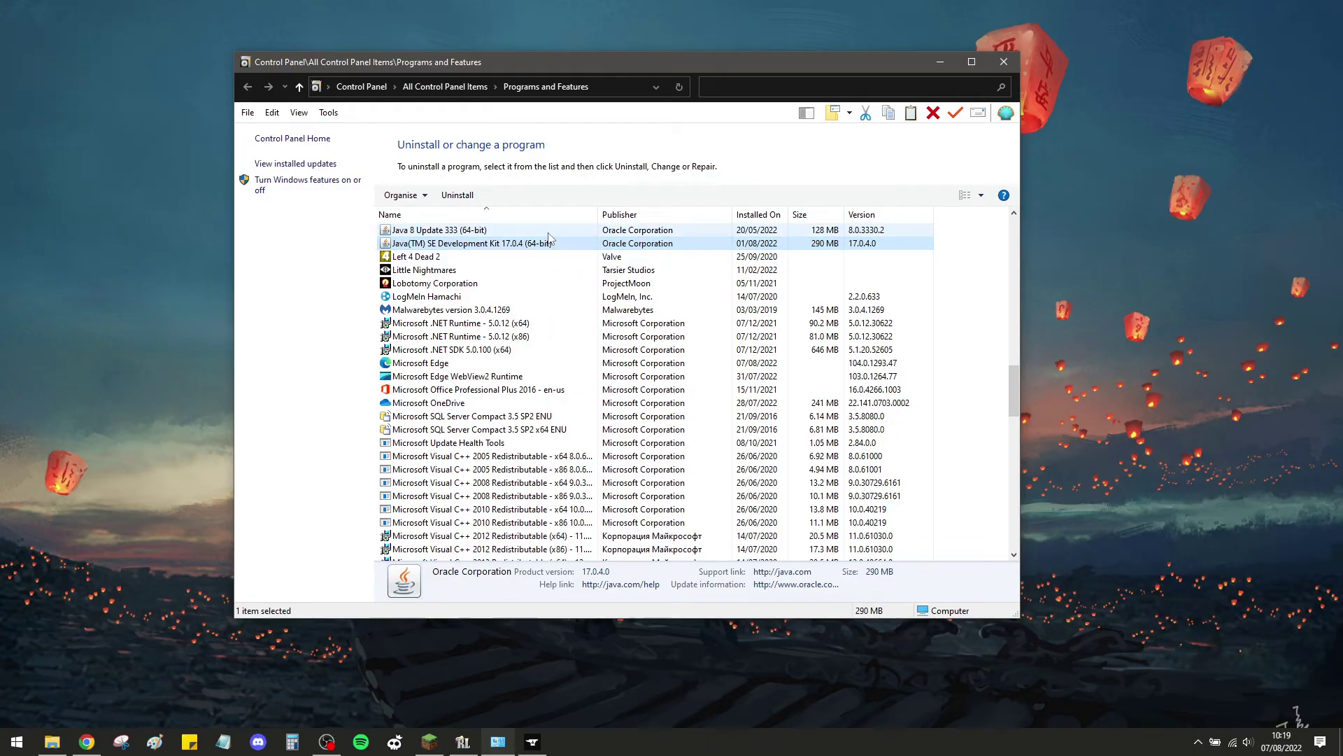
{"action": "left_click", "coordinate": [549, 233]}
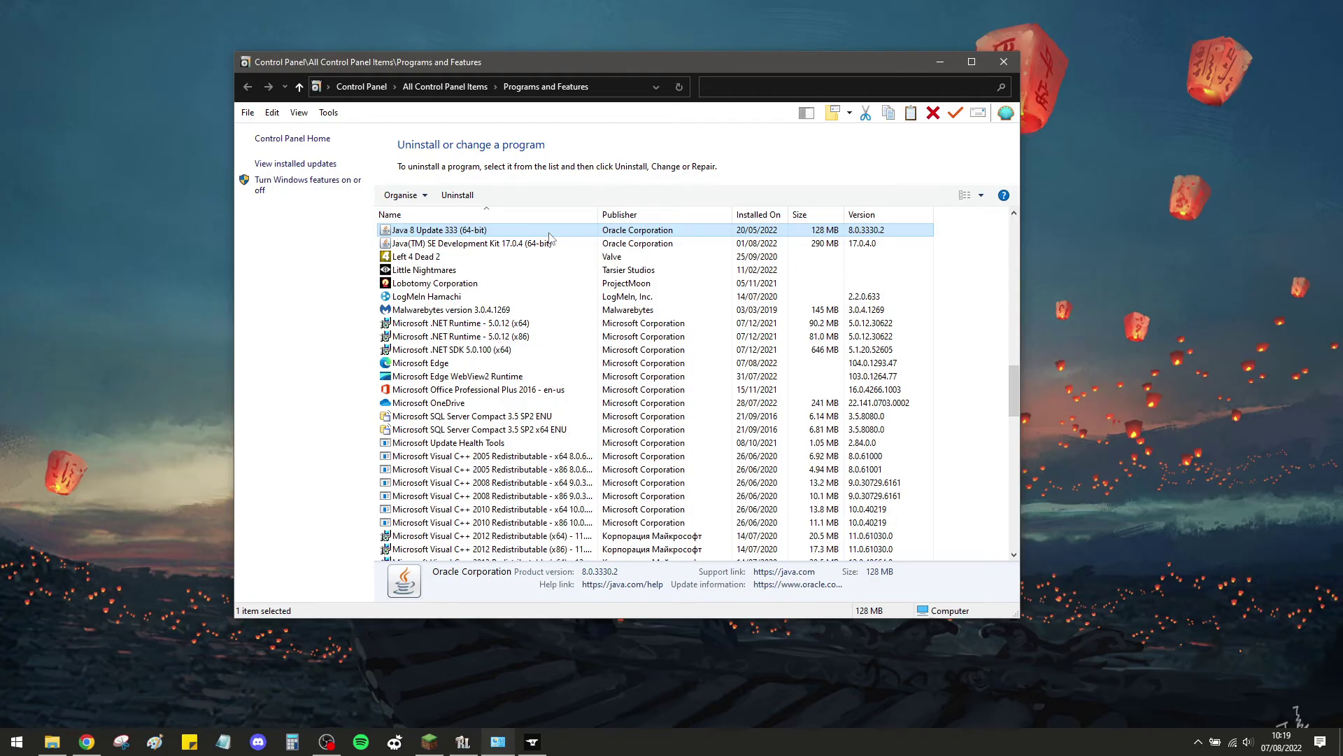
{"action": "left_click", "coordinate": [938, 63]}
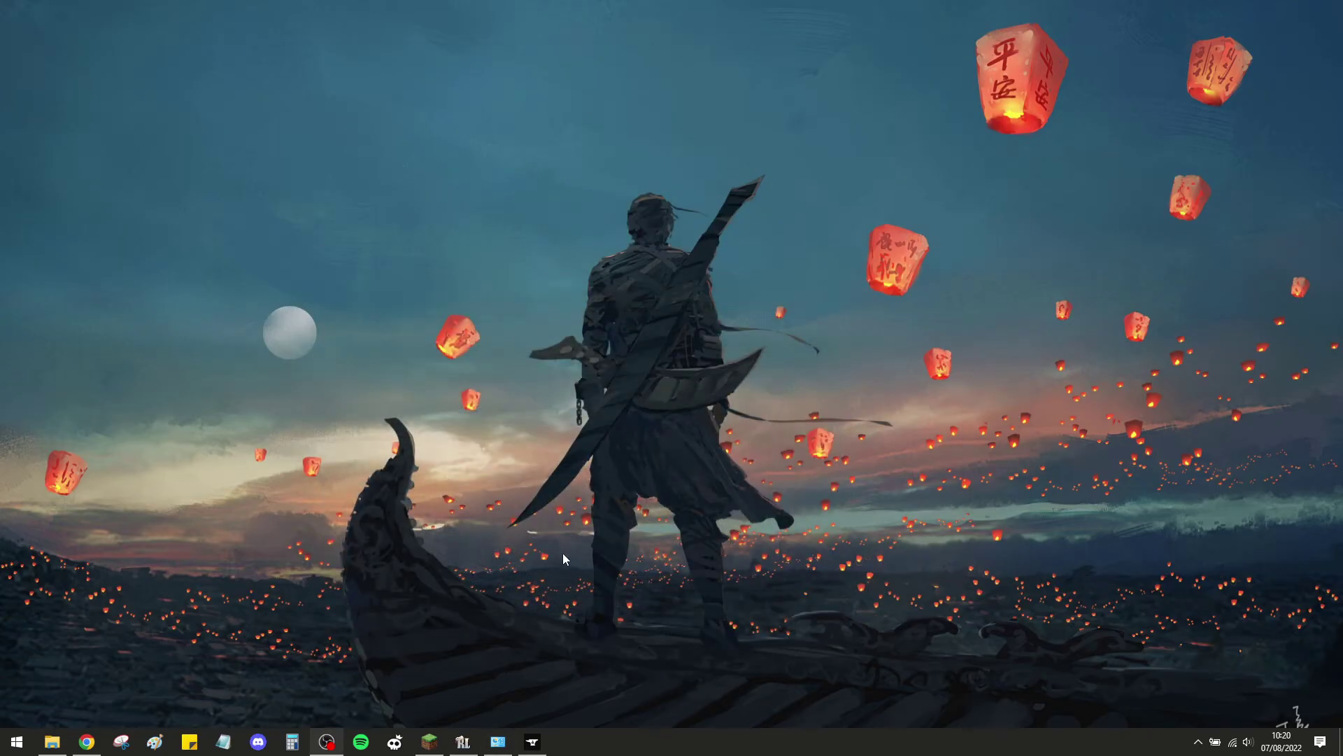
Switch to CurseForge and set the default memory allocated to Minecraft profiles to 4000 MB, closing the settings
{"action": "left_click", "coordinate": [531, 740]}
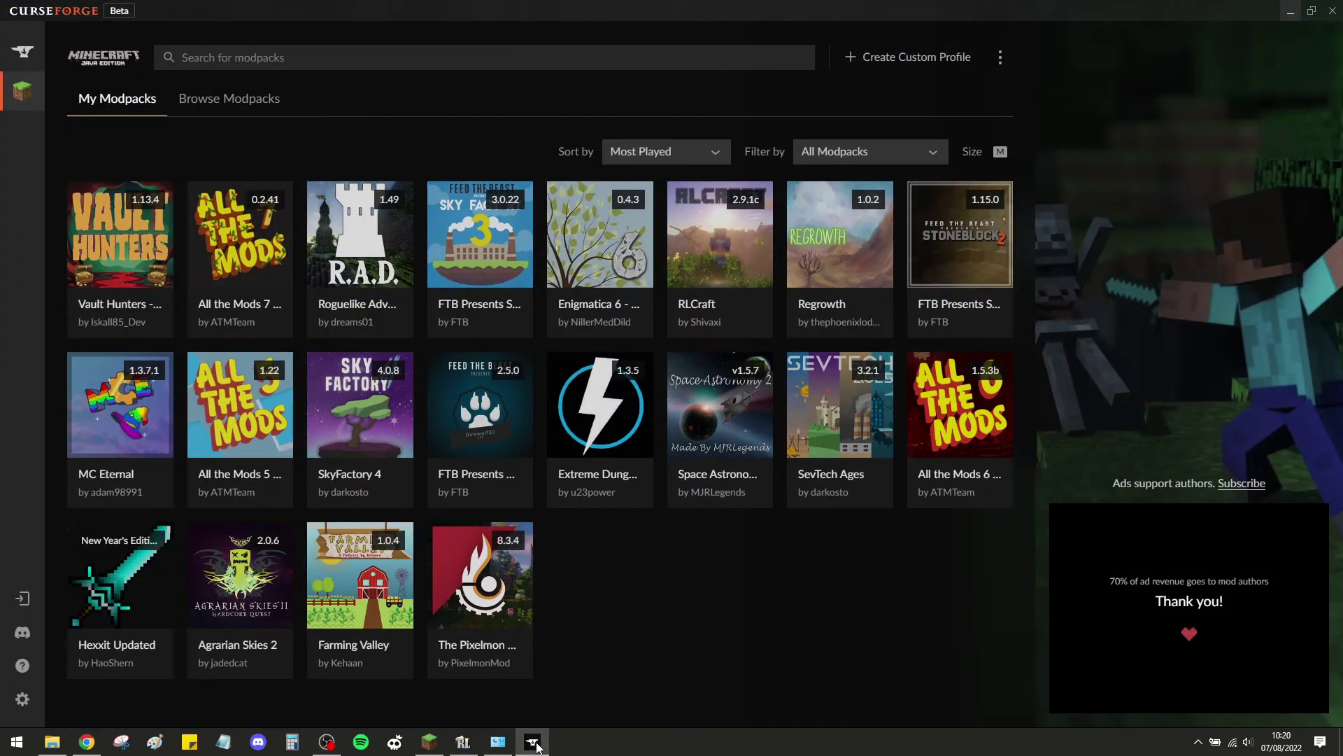
{"action": "left_click", "coordinate": [23, 701]}
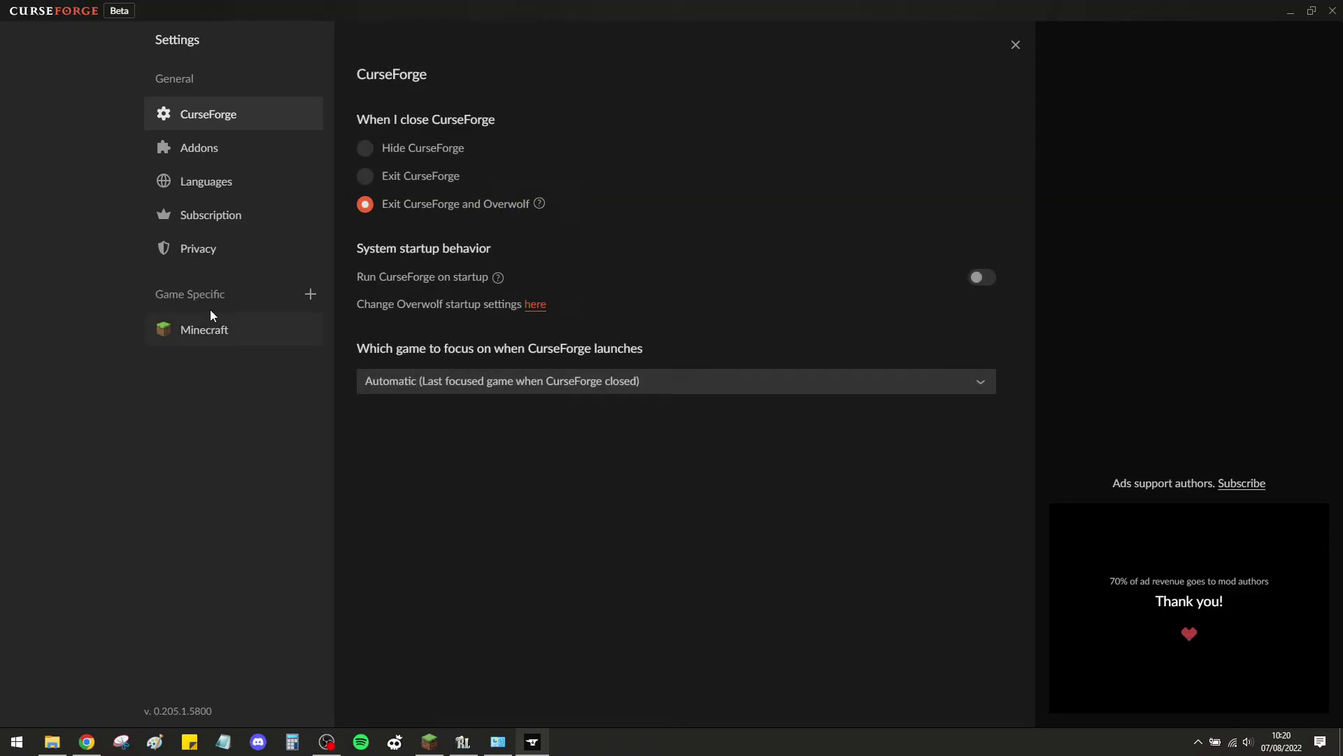
{"action": "left_click", "coordinate": [203, 332]}
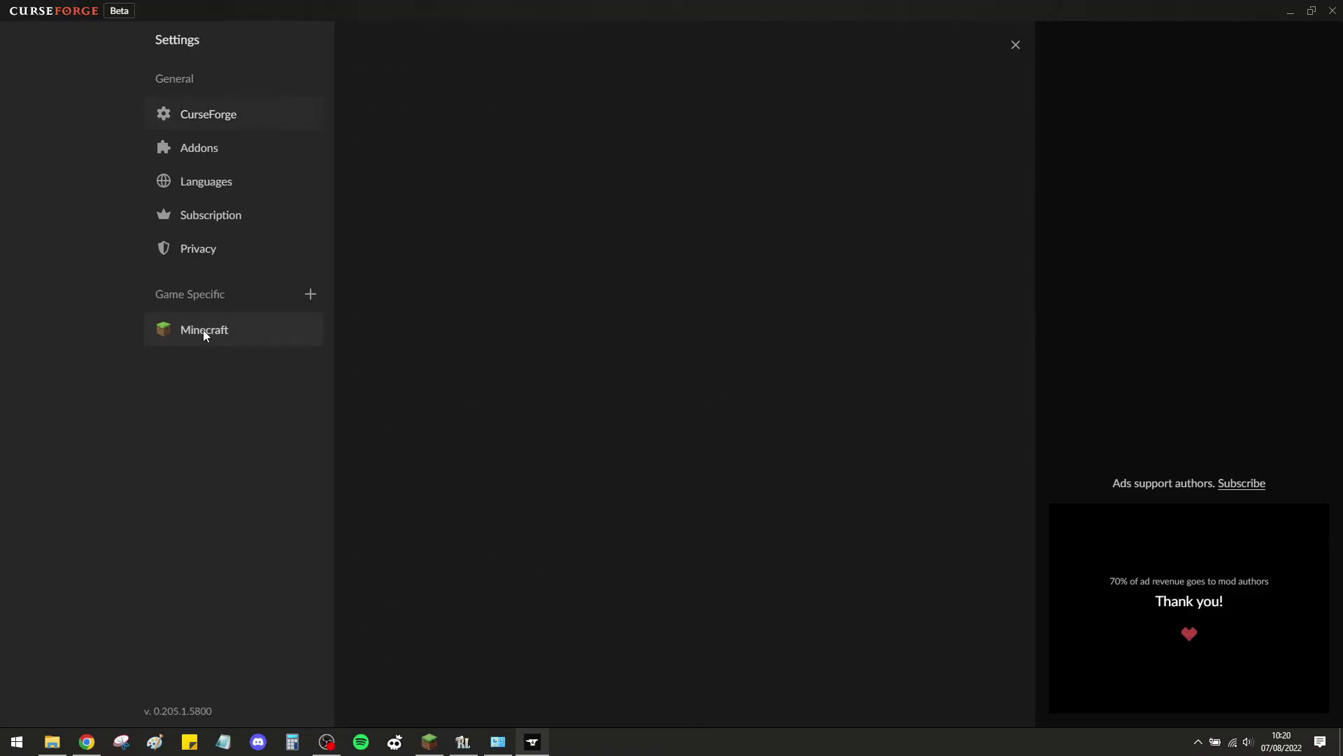
{"action": "scroll", "coordinate": [349, 440], "scroll_direction": "down", "scroll_amount": 1}
{"action": "scroll", "coordinate": [350, 440], "scroll_direction": "down", "scroll_amount": 5}
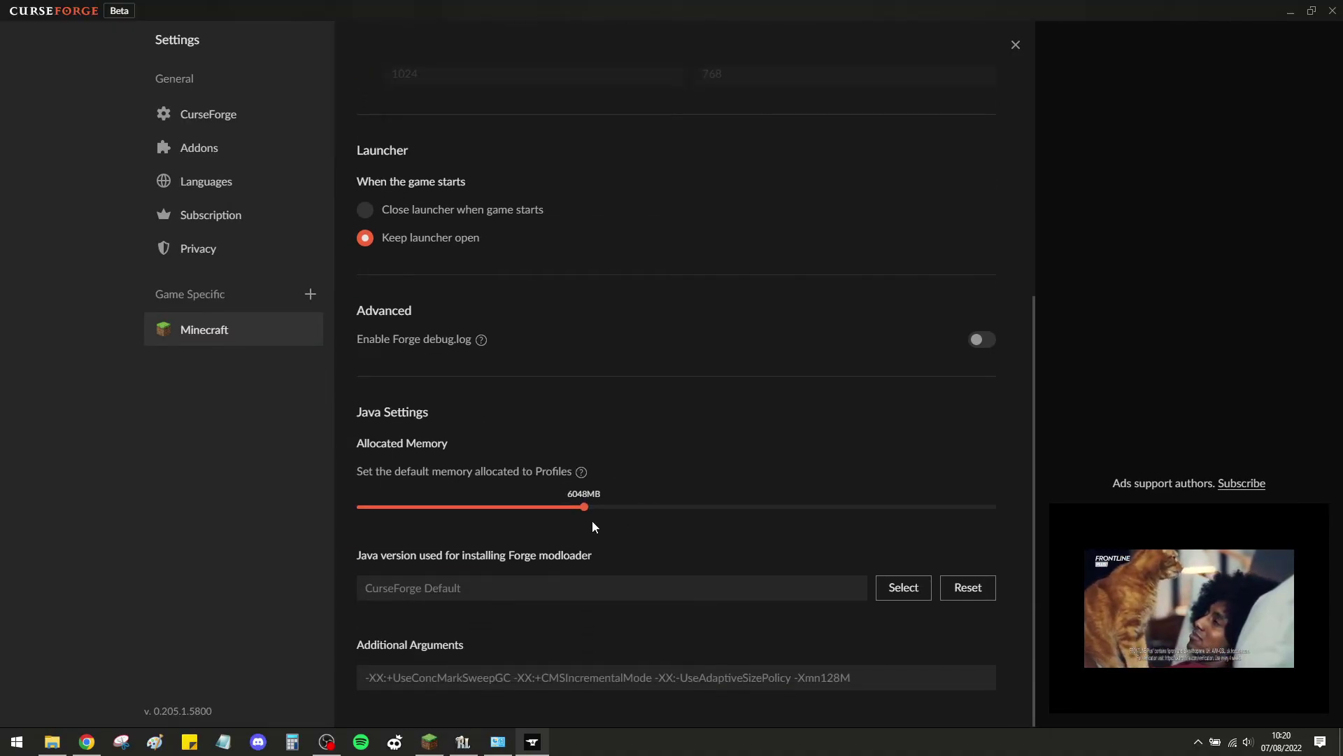
{"action": "left_click_drag", "start_coordinate": [586, 515], "coordinate": [654, 510]}
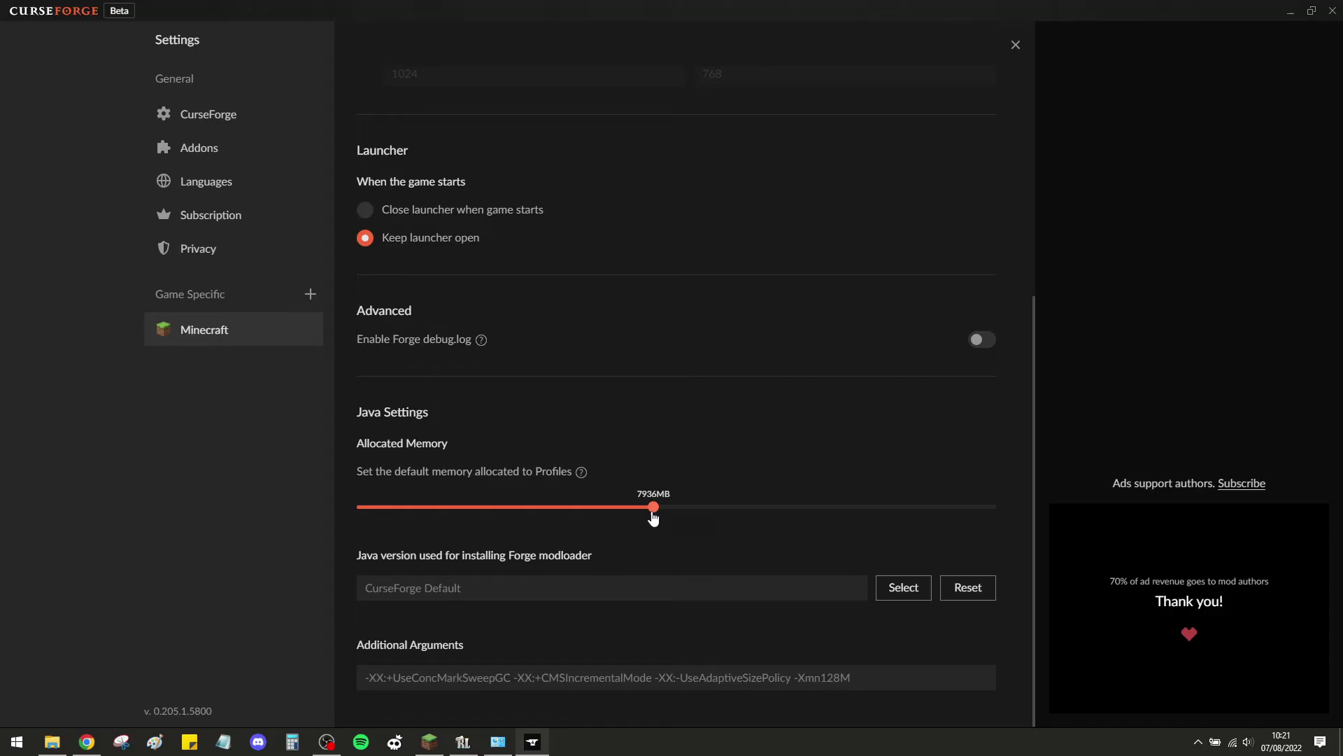
{"action": "left_click_drag", "start_coordinate": [650, 511], "coordinate": [588, 514]}
{"action": "left_click_drag", "start_coordinate": [586, 517], "coordinate": [510, 511]}
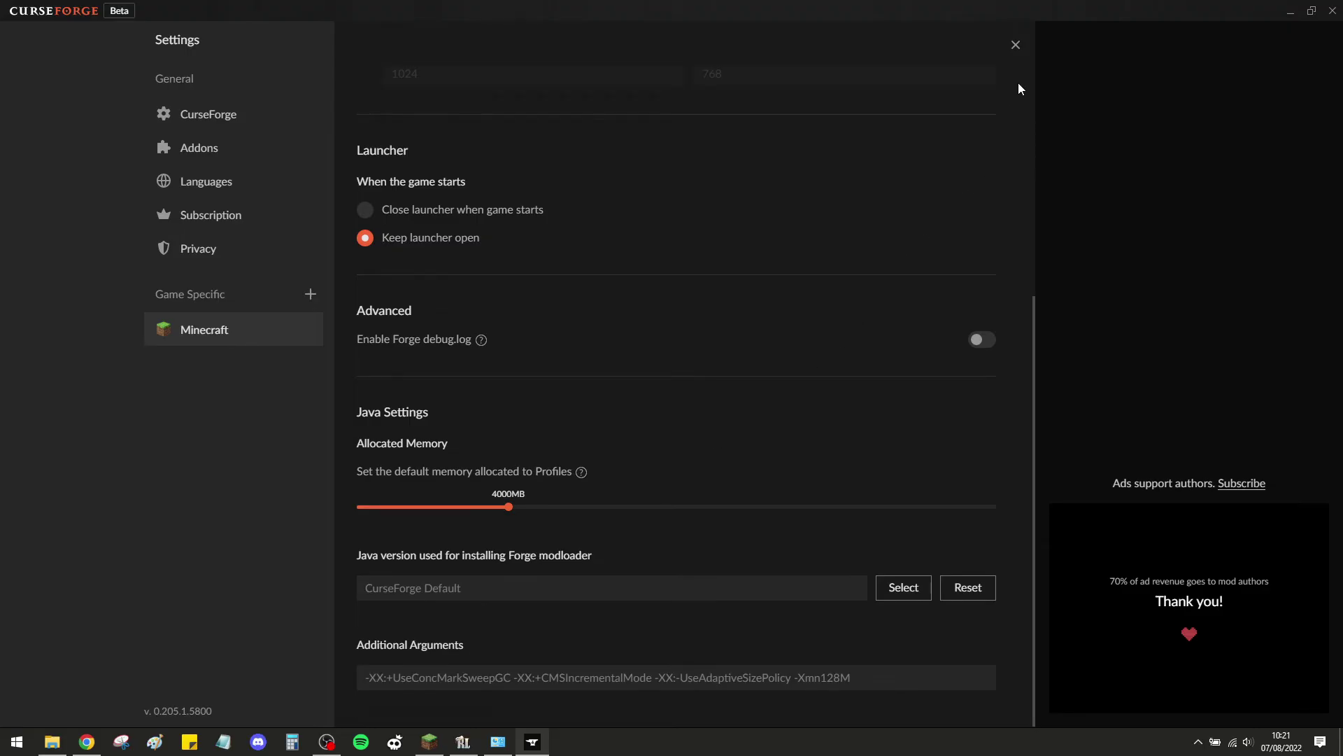
{"action": "left_click", "coordinate": [1015, 46]}
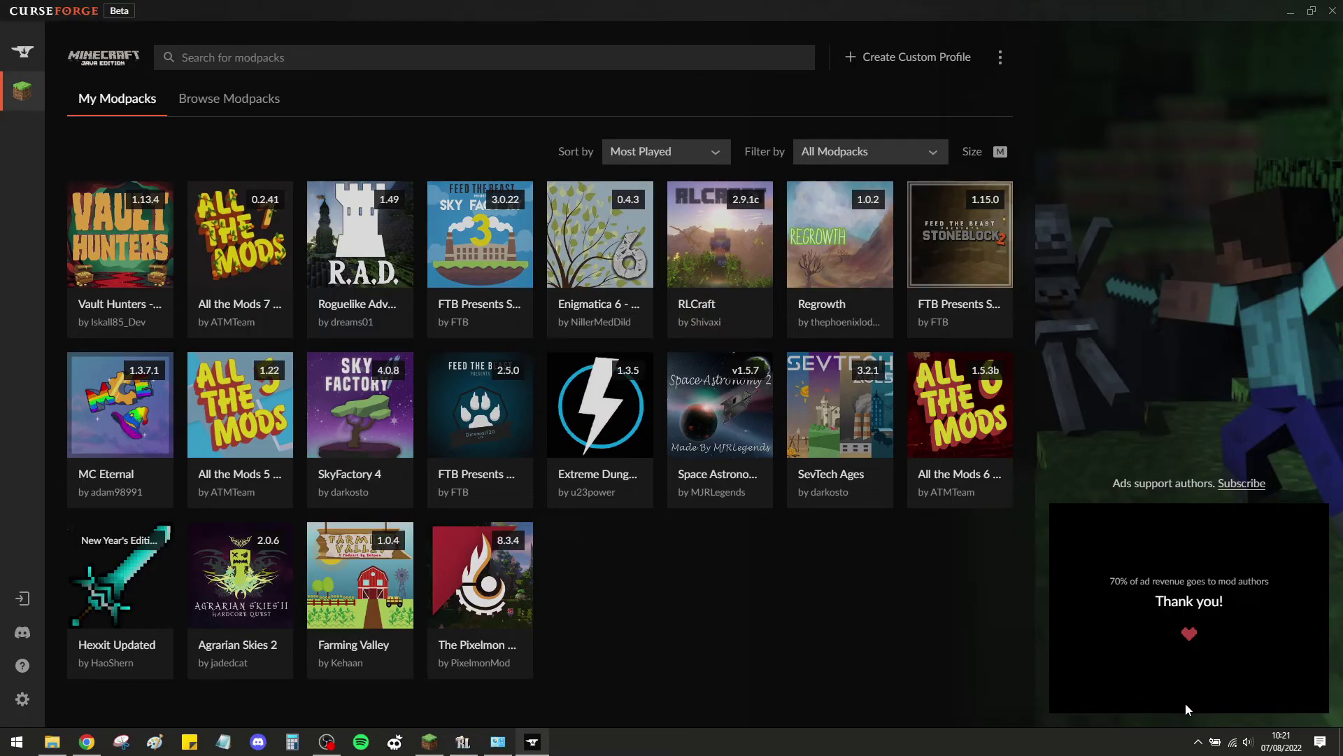
Exit Overwolf completely from its background process in the system tray
{"action": "left_click", "coordinate": [1198, 743]}
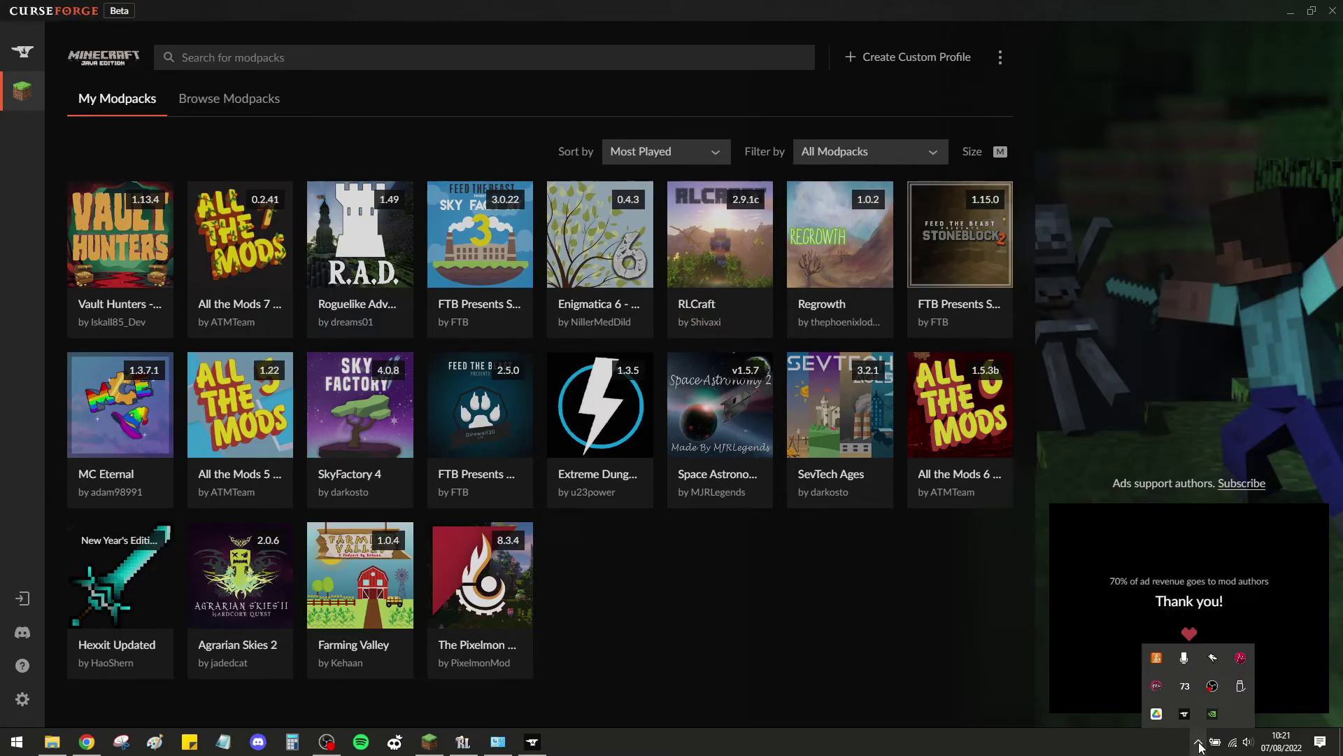
{"action": "right_click", "coordinate": [1216, 660]}
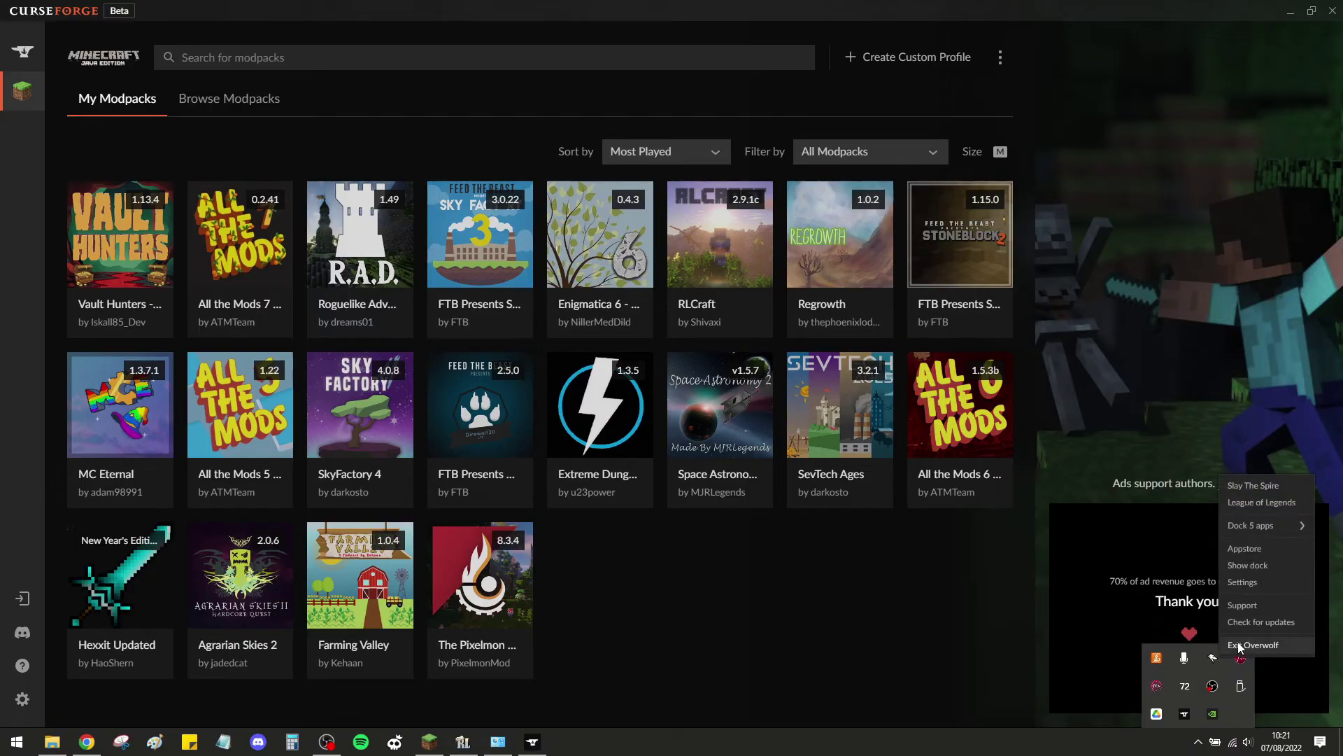
{"action": "left_click", "coordinate": [1242, 644]}
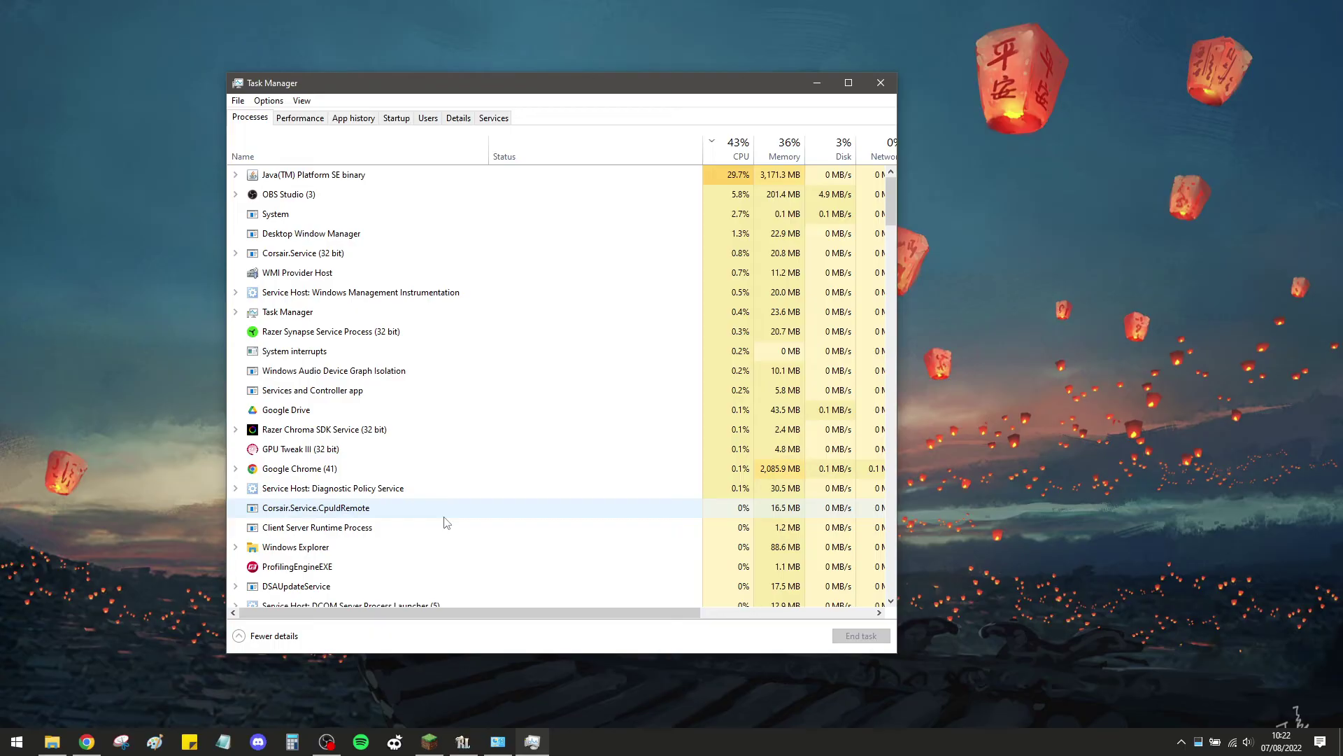
Sort the Task Manager processes by memory use and end the Google Chrome task
{"action": "left_click", "coordinate": [793, 160]}
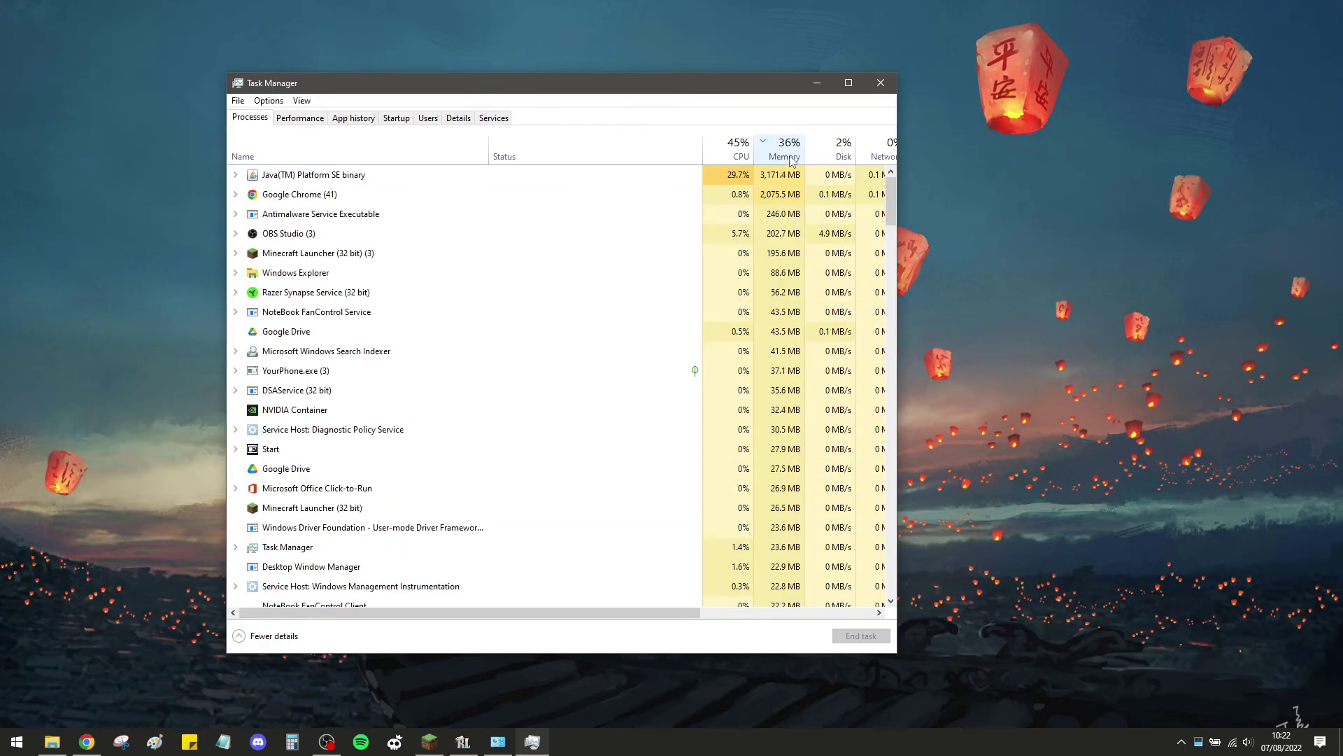
{"action": "left_click", "coordinate": [388, 196]}
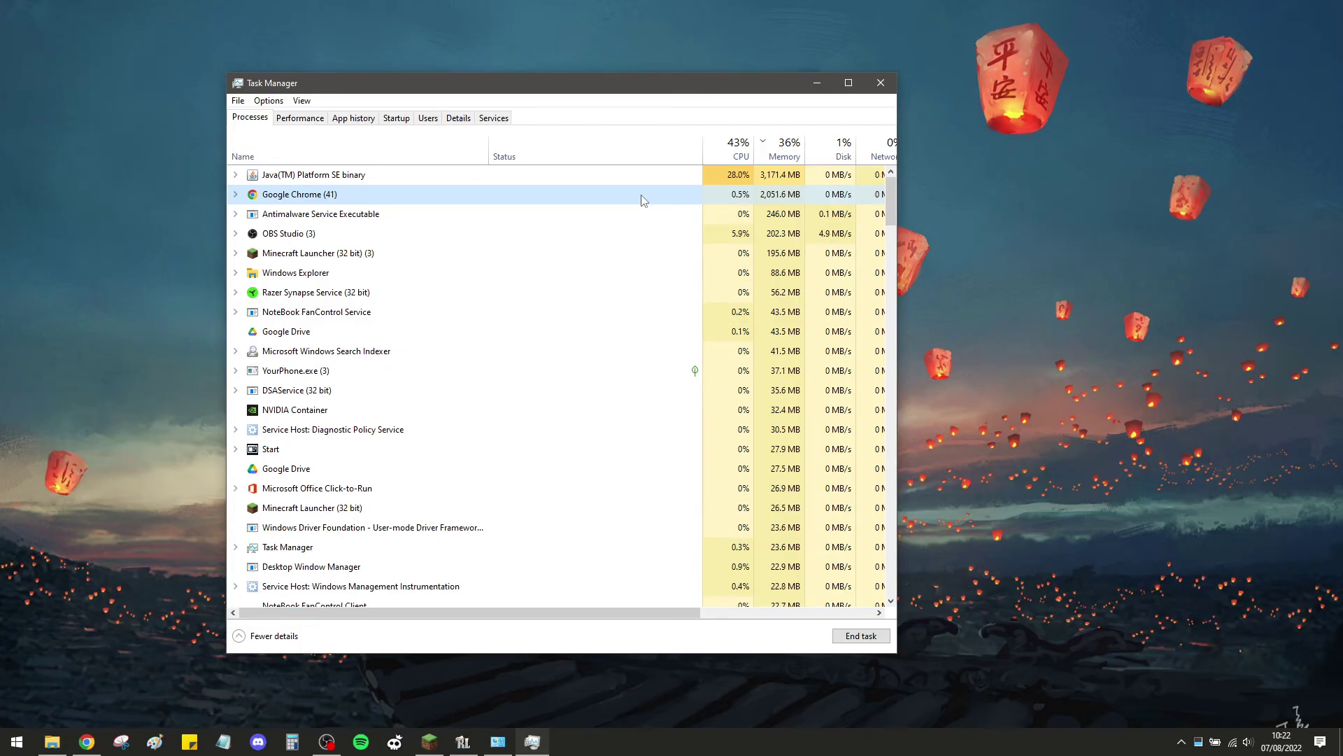
{"action": "left_click", "coordinate": [861, 636]}
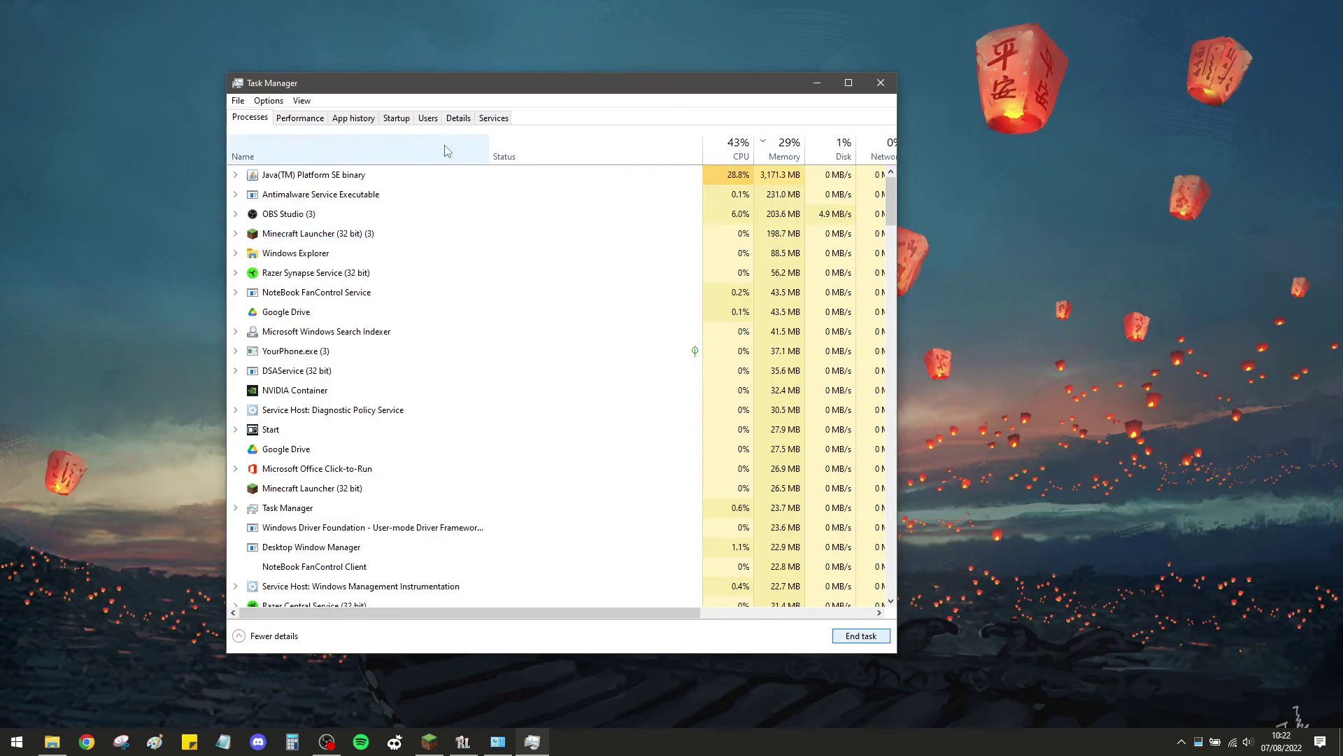
Show the priority options for the javaw.exe process in the Task Manager details and close Task Manager
{"action": "left_click", "coordinate": [458, 119]}
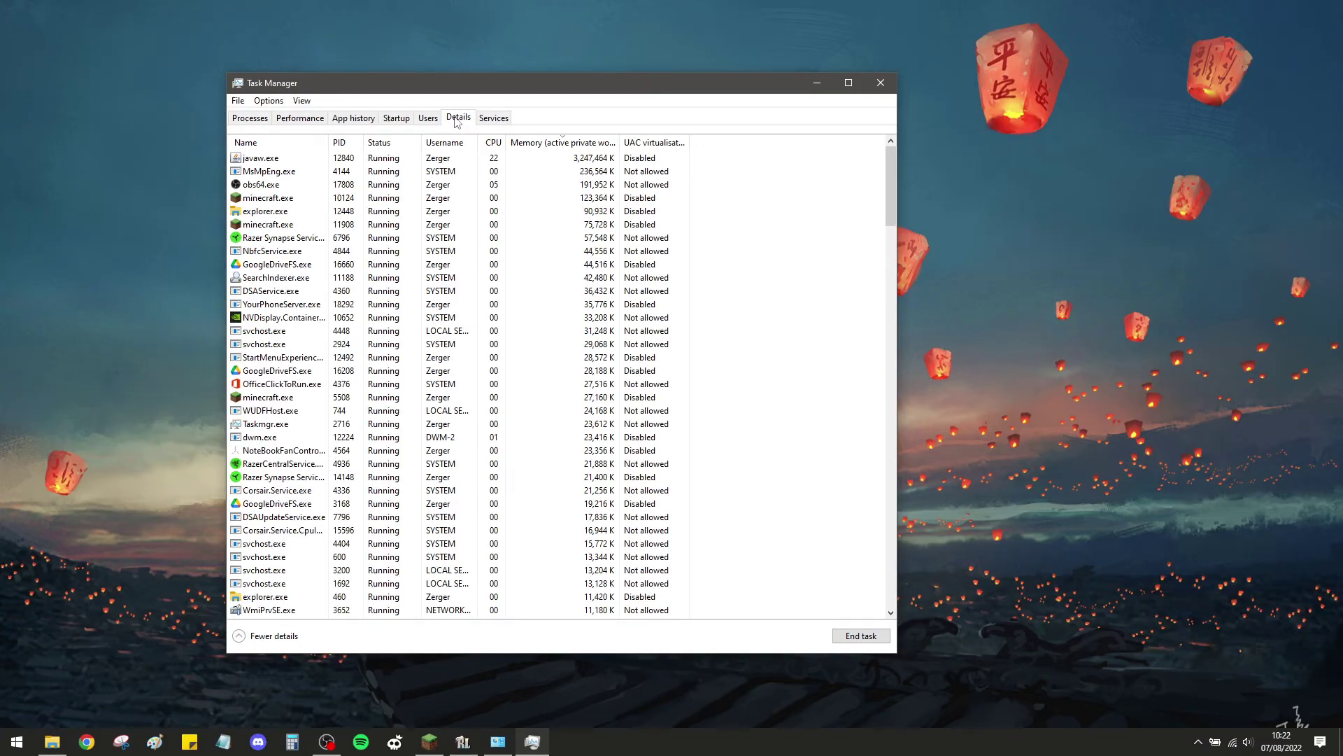
{"action": "left_click", "coordinate": [279, 161]}
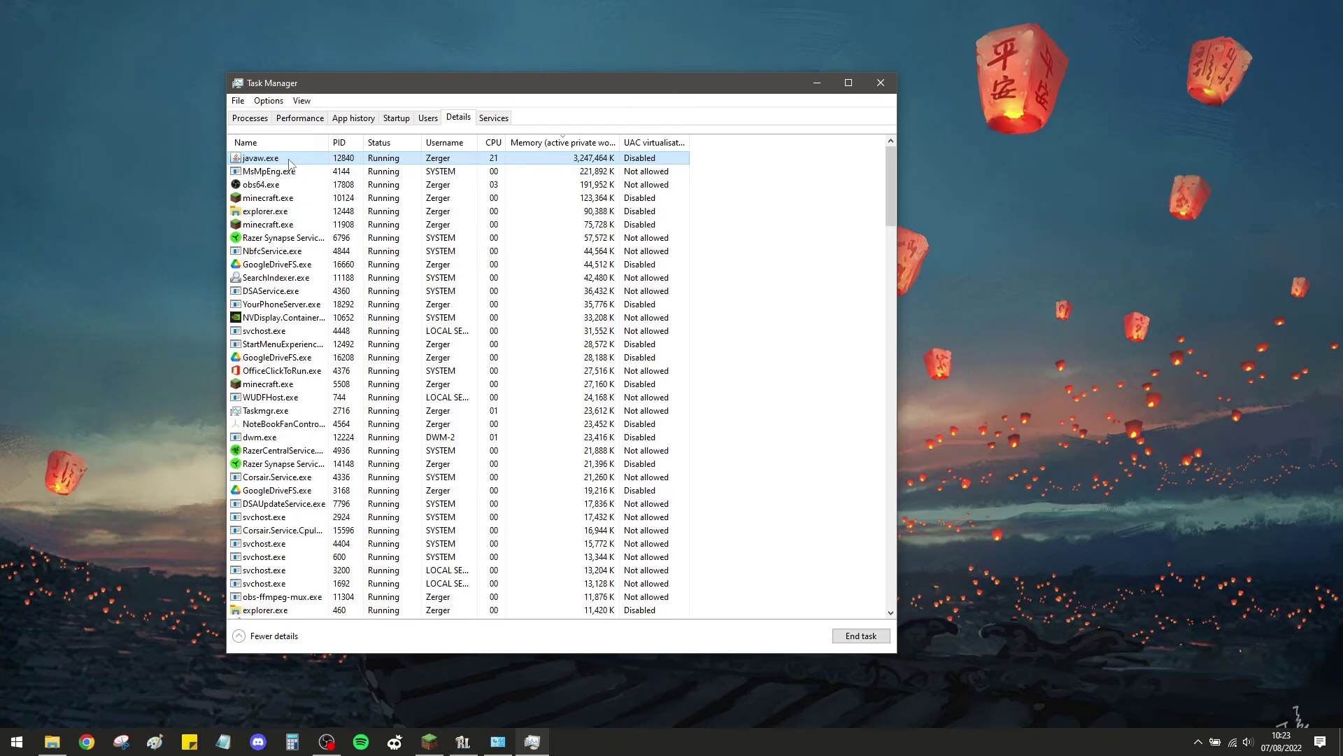
{"action": "right_click", "coordinate": [295, 160]}
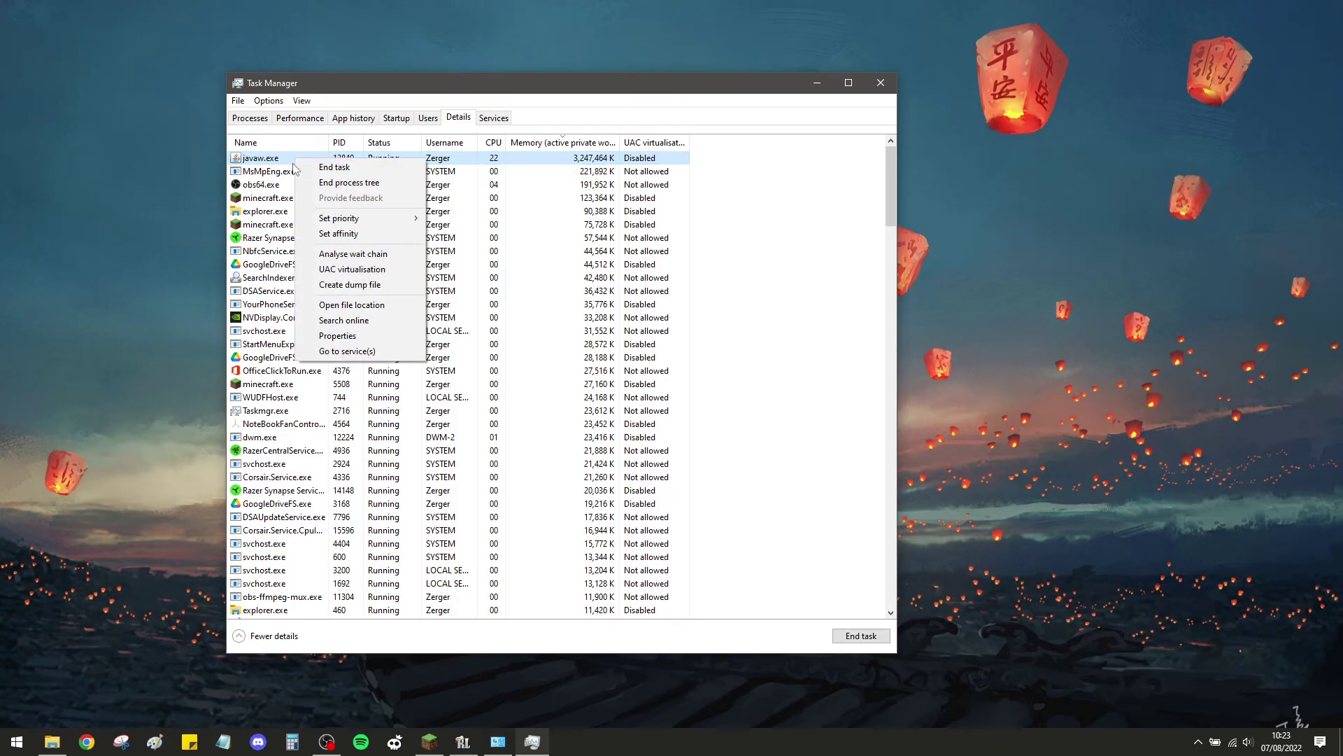
{"action": "mouse_move", "coordinate": [387, 221]}
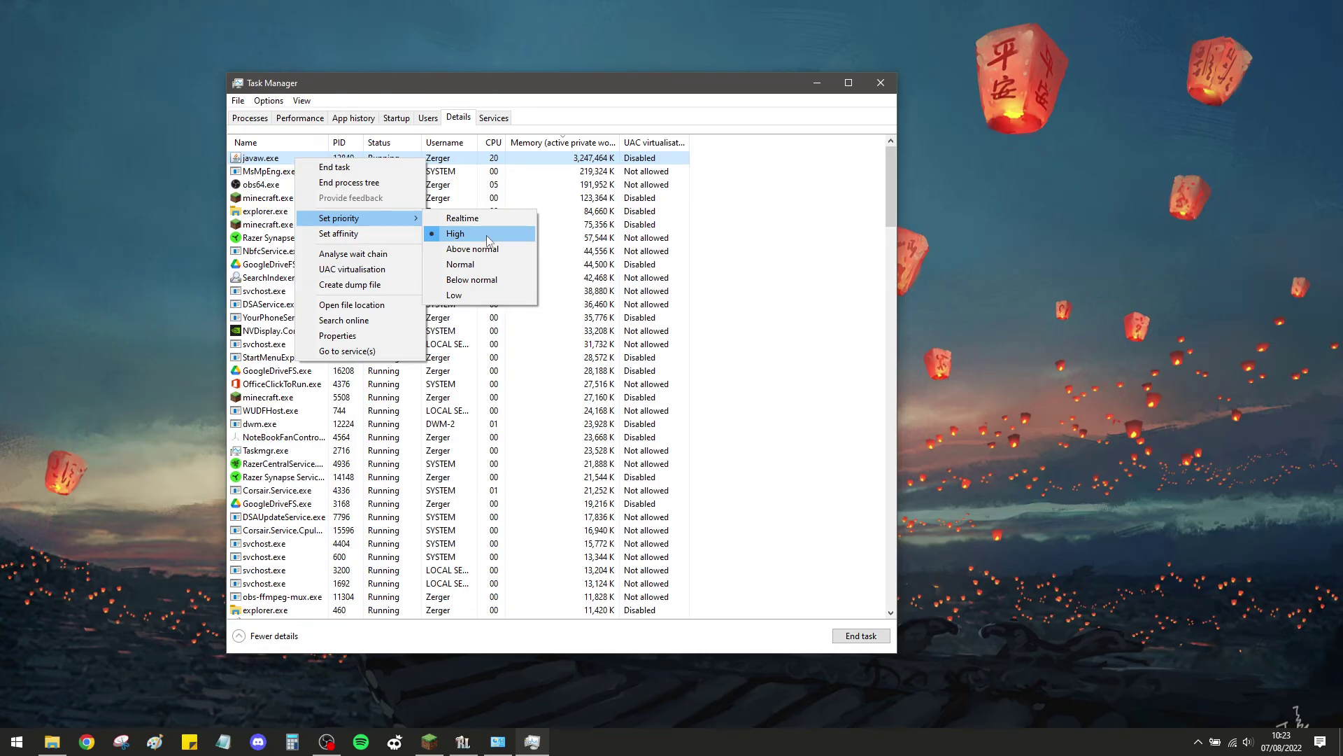
{"action": "left_click", "coordinate": [883, 82]}
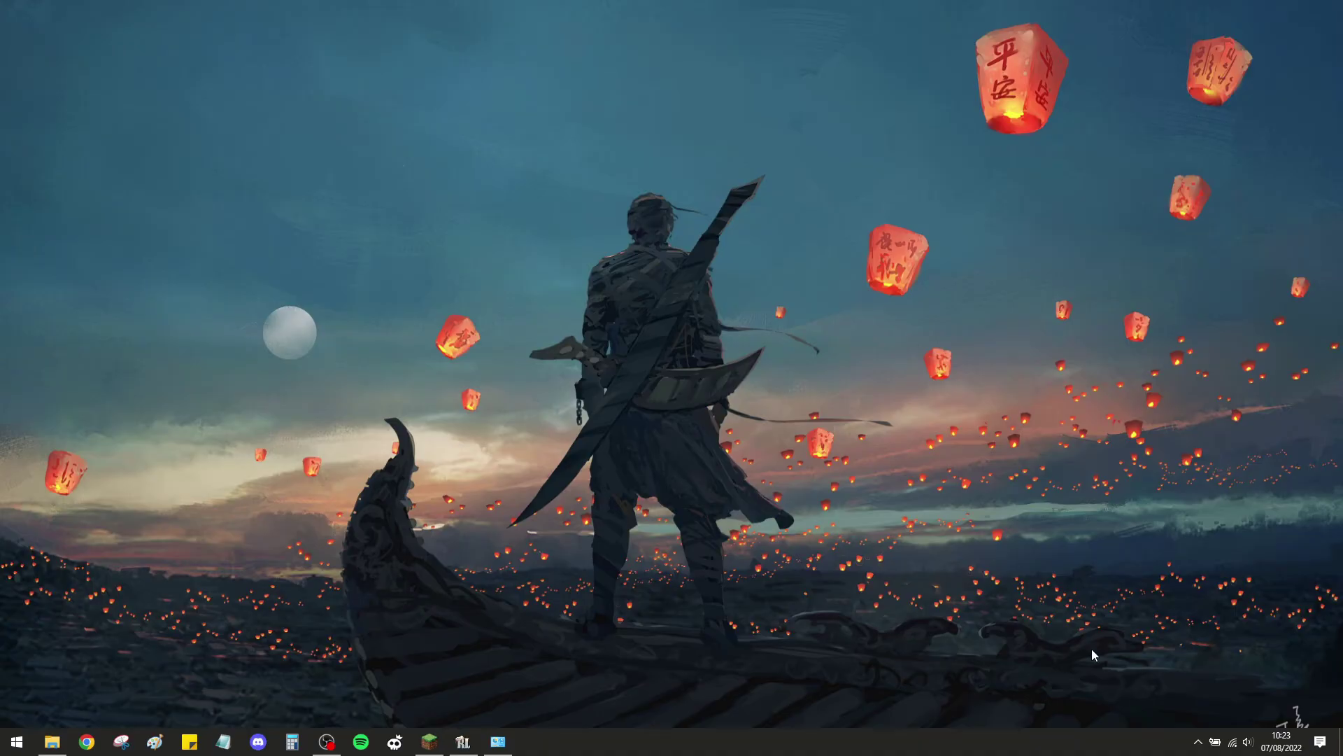
Switch to NVIDIA Control Panel and display the program-specific settings under Manage 3D Settings
{"action": "left_click", "coordinate": [1199, 743]}
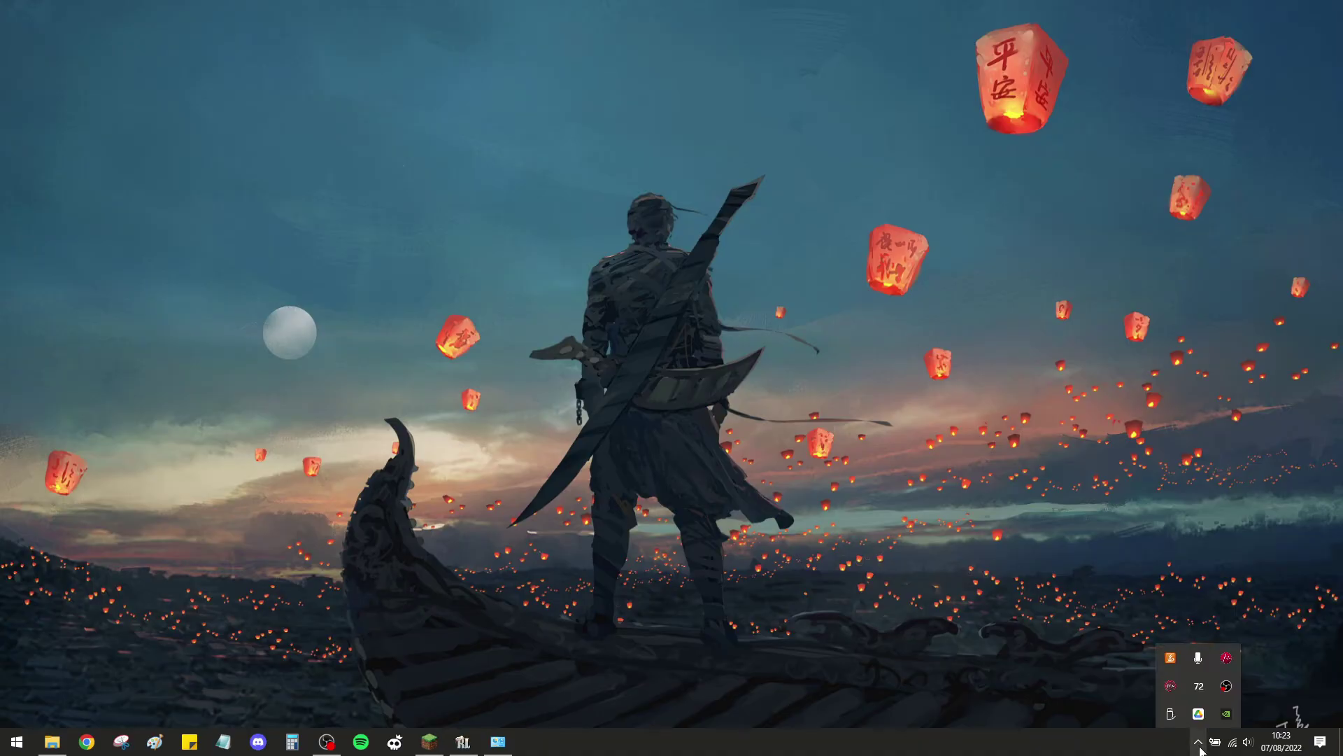
{"action": "right_click", "coordinate": [1227, 716]}
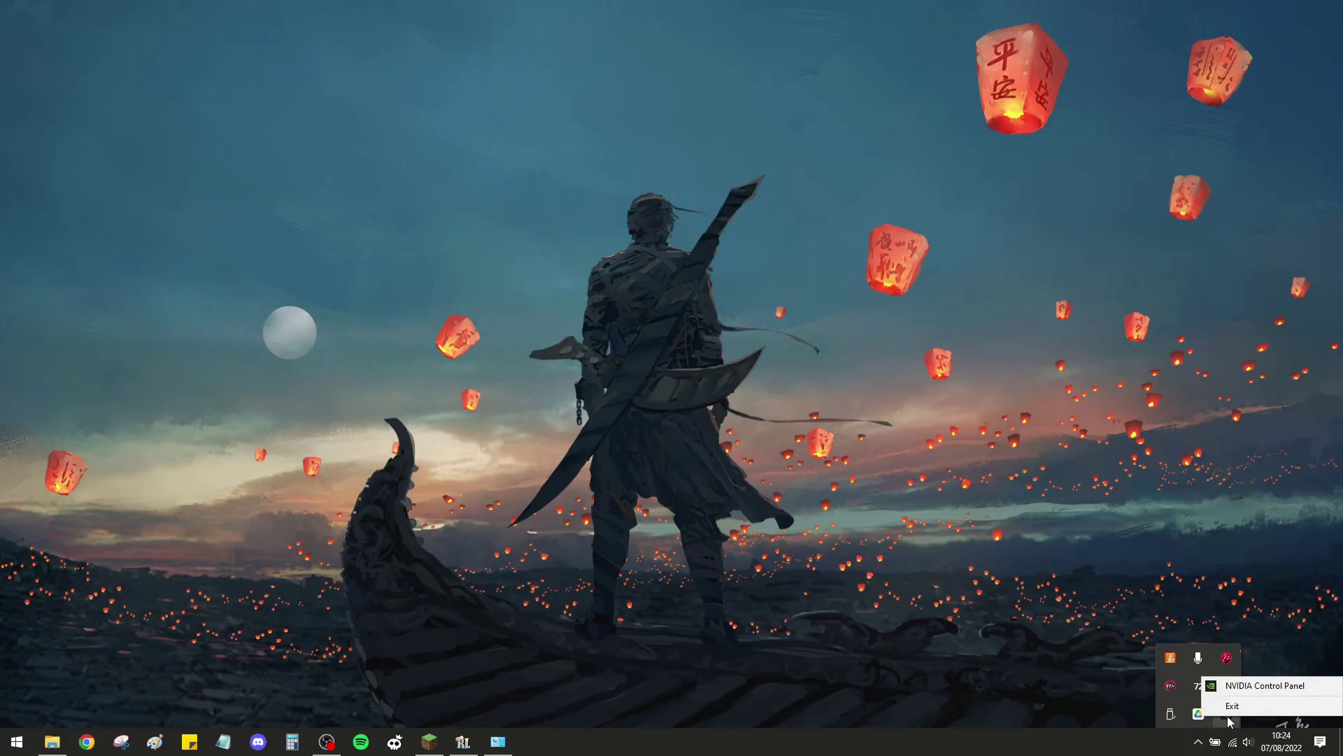
{"action": "left_click", "coordinate": [1268, 688]}
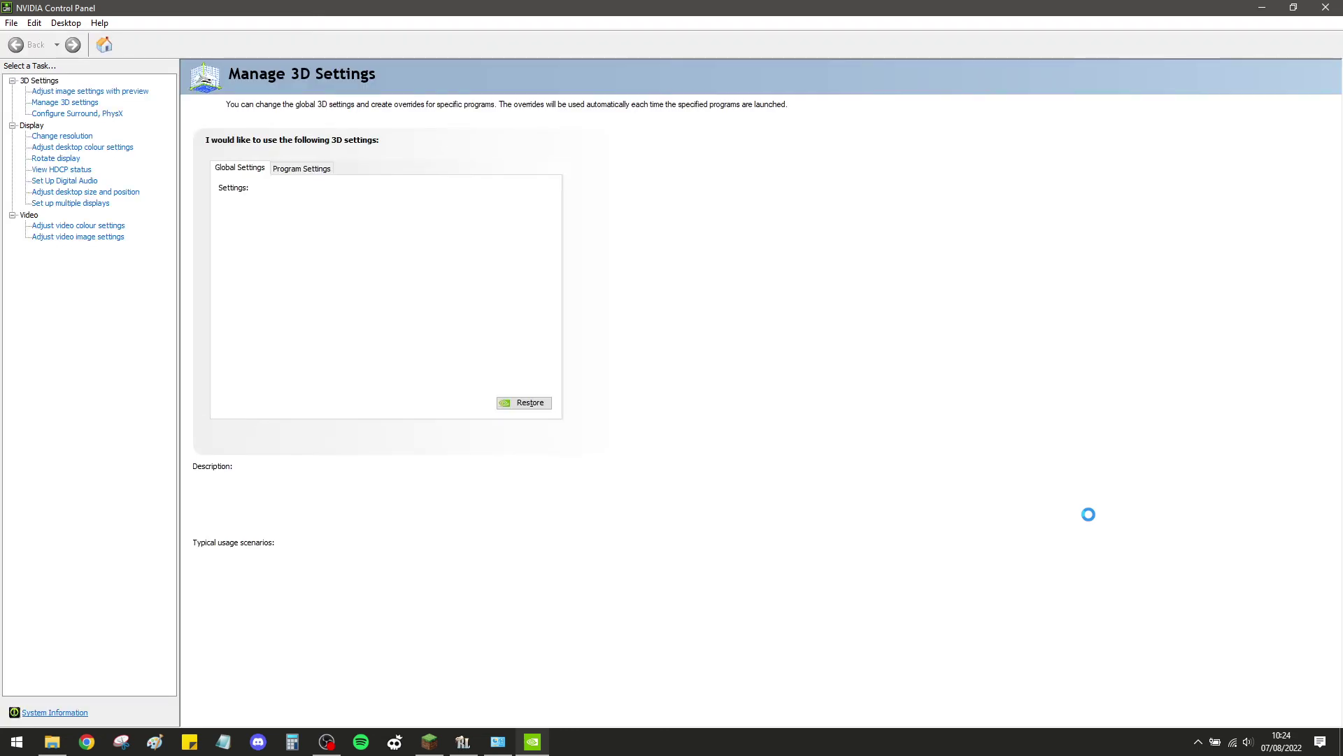
{"action": "left_click", "coordinate": [77, 105]}
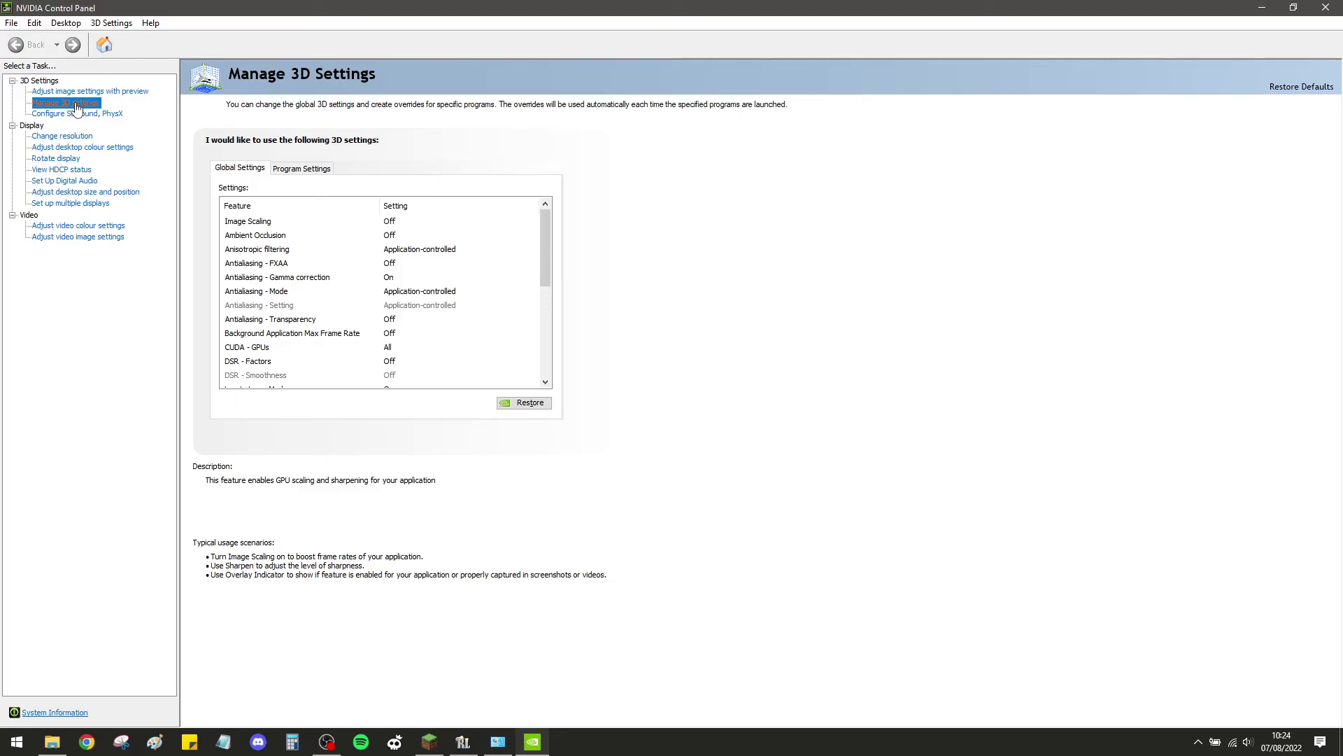
{"action": "left_click", "coordinate": [299, 170]}
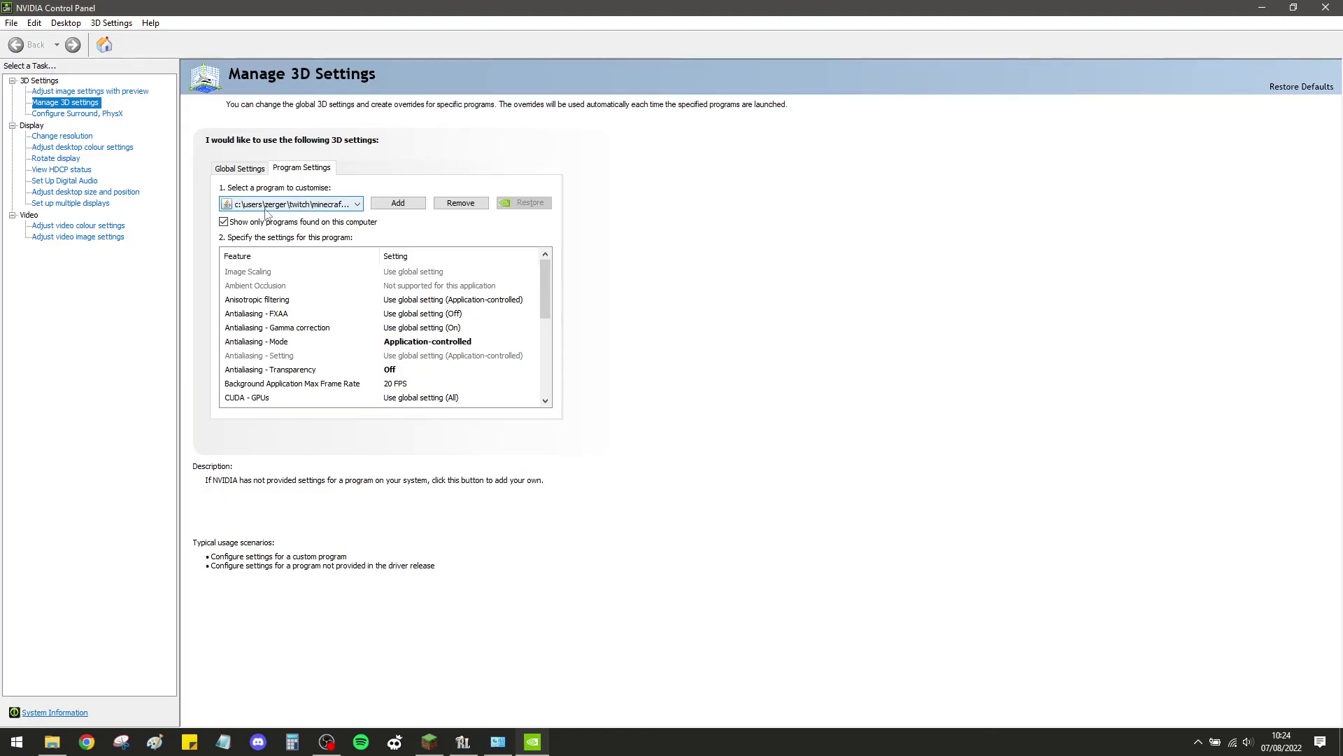
Locate the Java(TM) Platform SE binary among the programs available for custom 3D settings, then leave the selection without adding it
{"action": "left_click", "coordinate": [358, 205]}
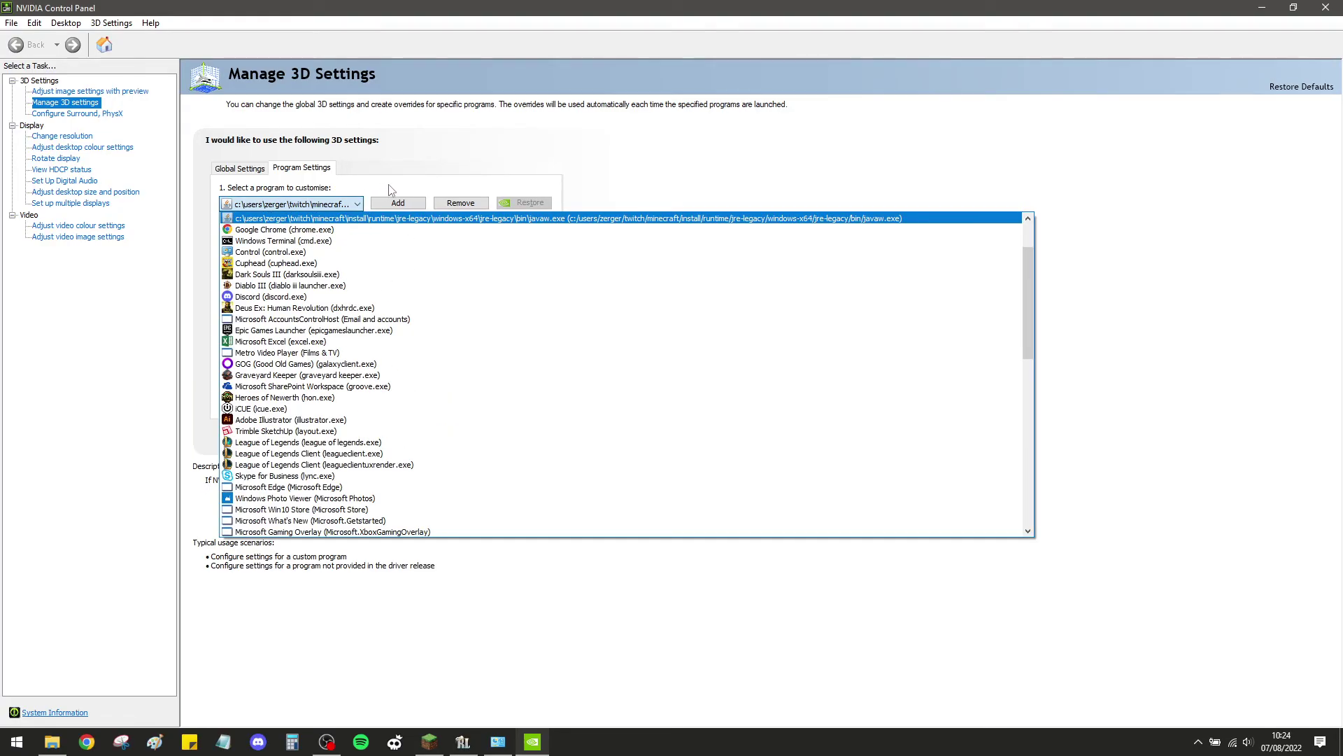
{"action": "left_click", "coordinate": [392, 193]}
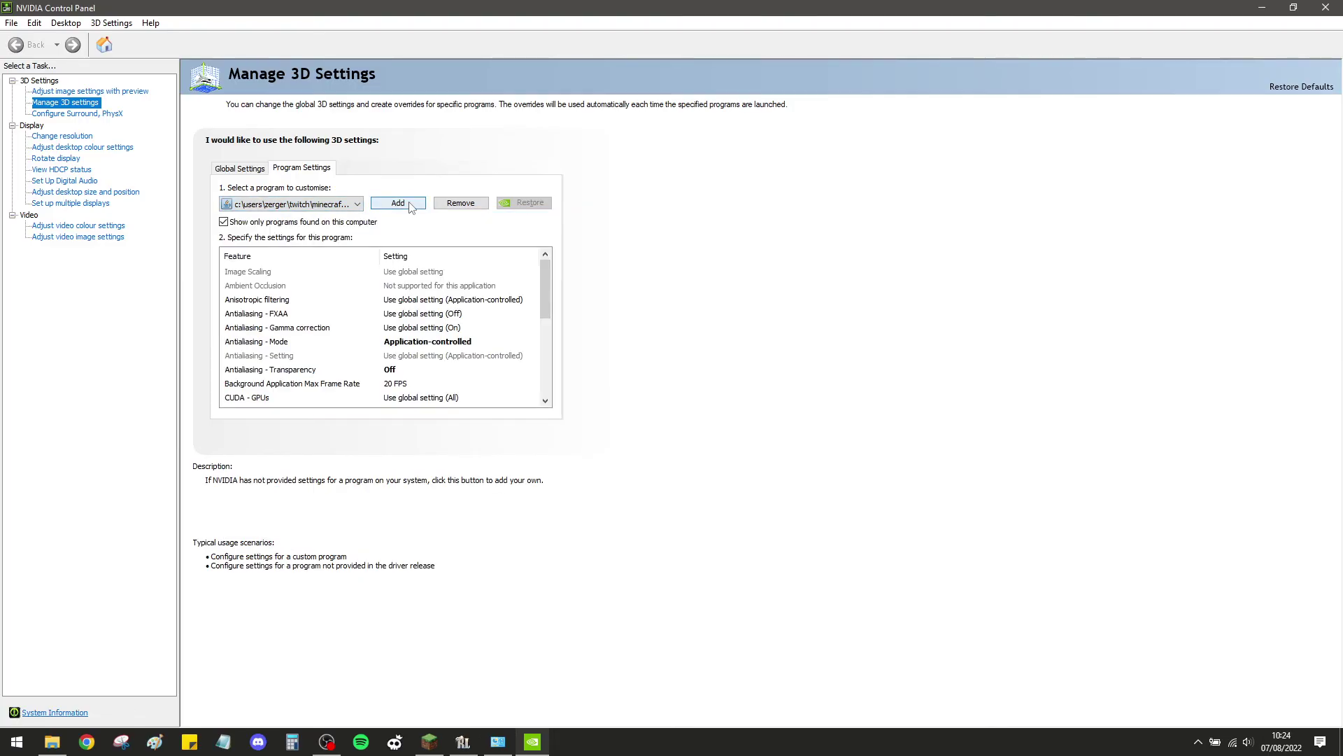
{"action": "left_click", "coordinate": [410, 204]}
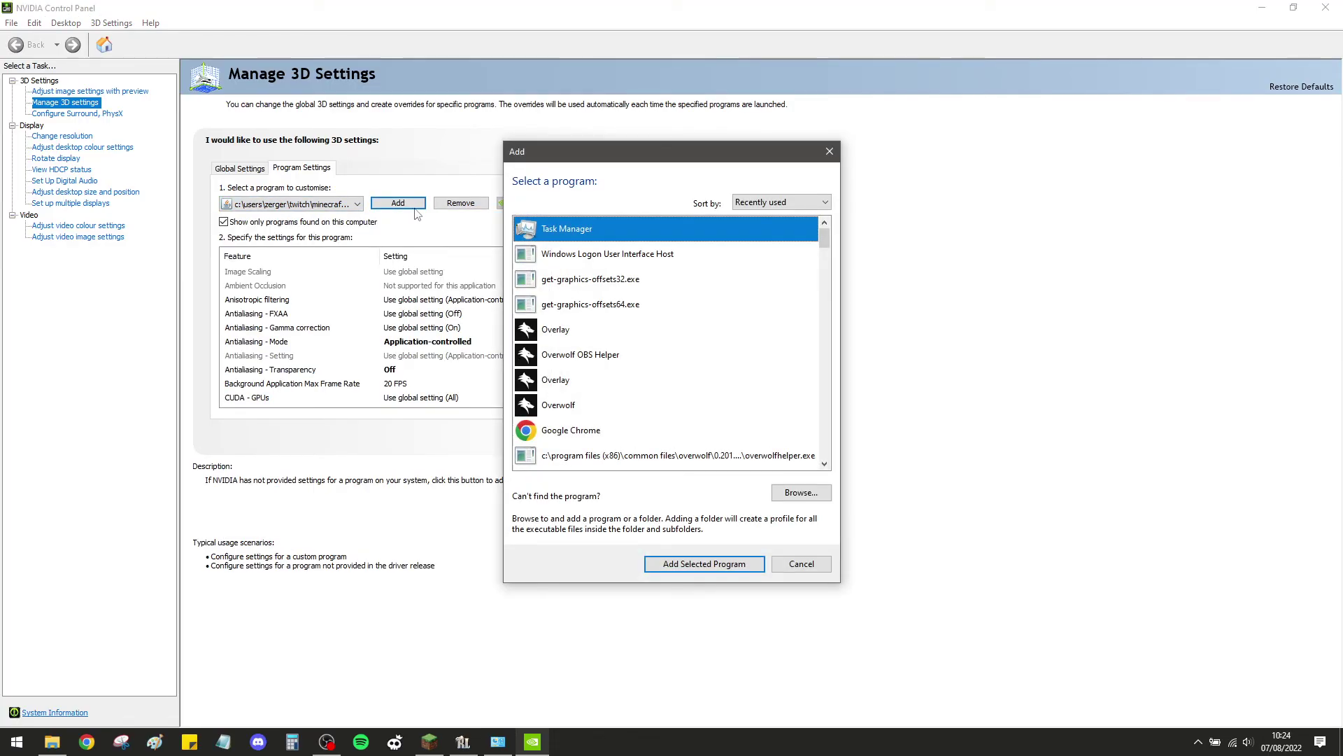
{"action": "scroll", "coordinate": [710, 304], "scroll_direction": "down", "scroll_amount": 5}
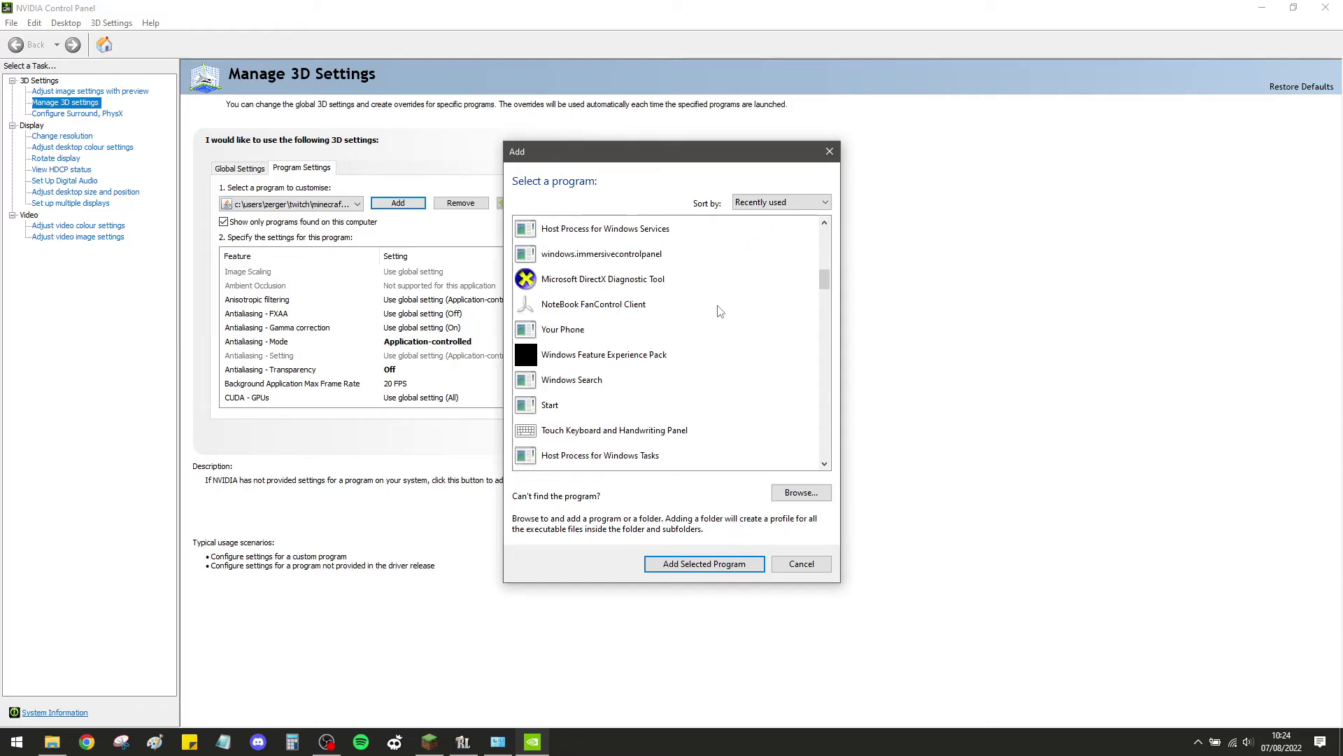
{"action": "scroll", "coordinate": [720, 311], "scroll_direction": "up", "scroll_amount": 5}
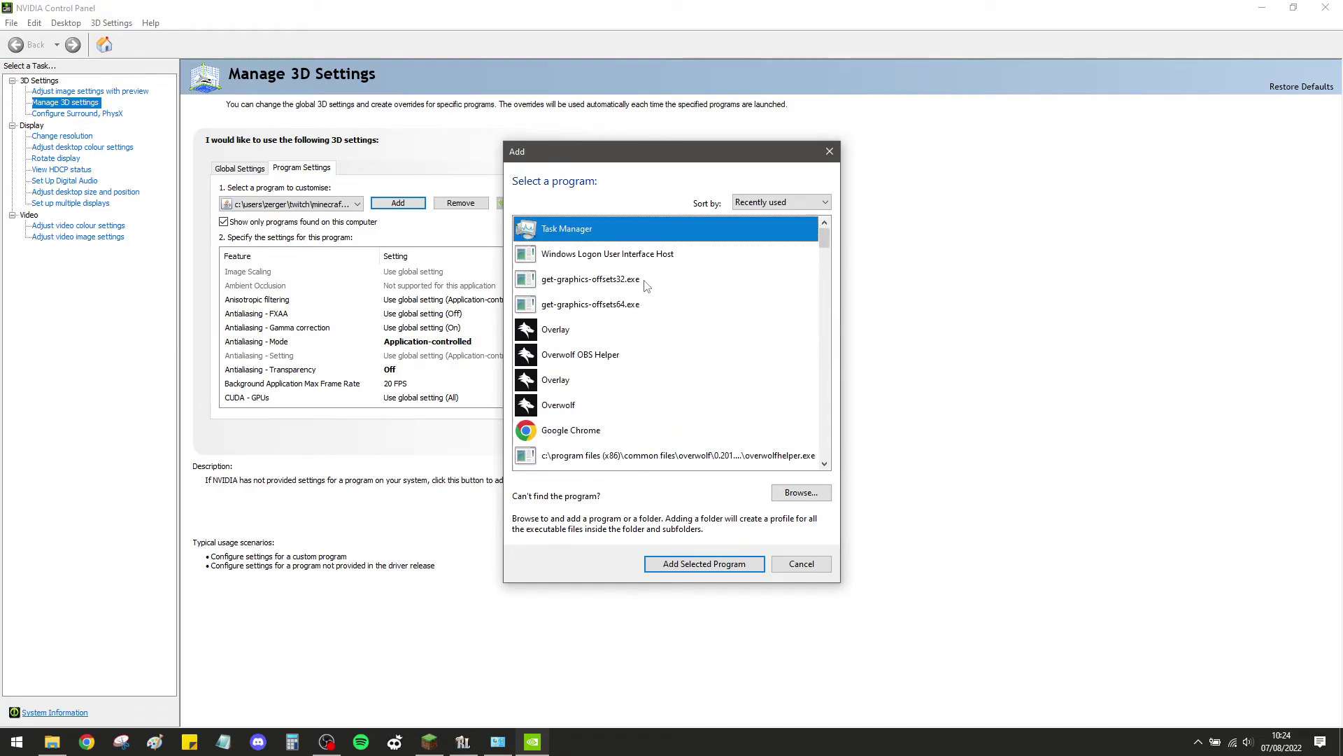
{"action": "scroll", "coordinate": [720, 291], "scroll_direction": "down", "scroll_amount": 2}
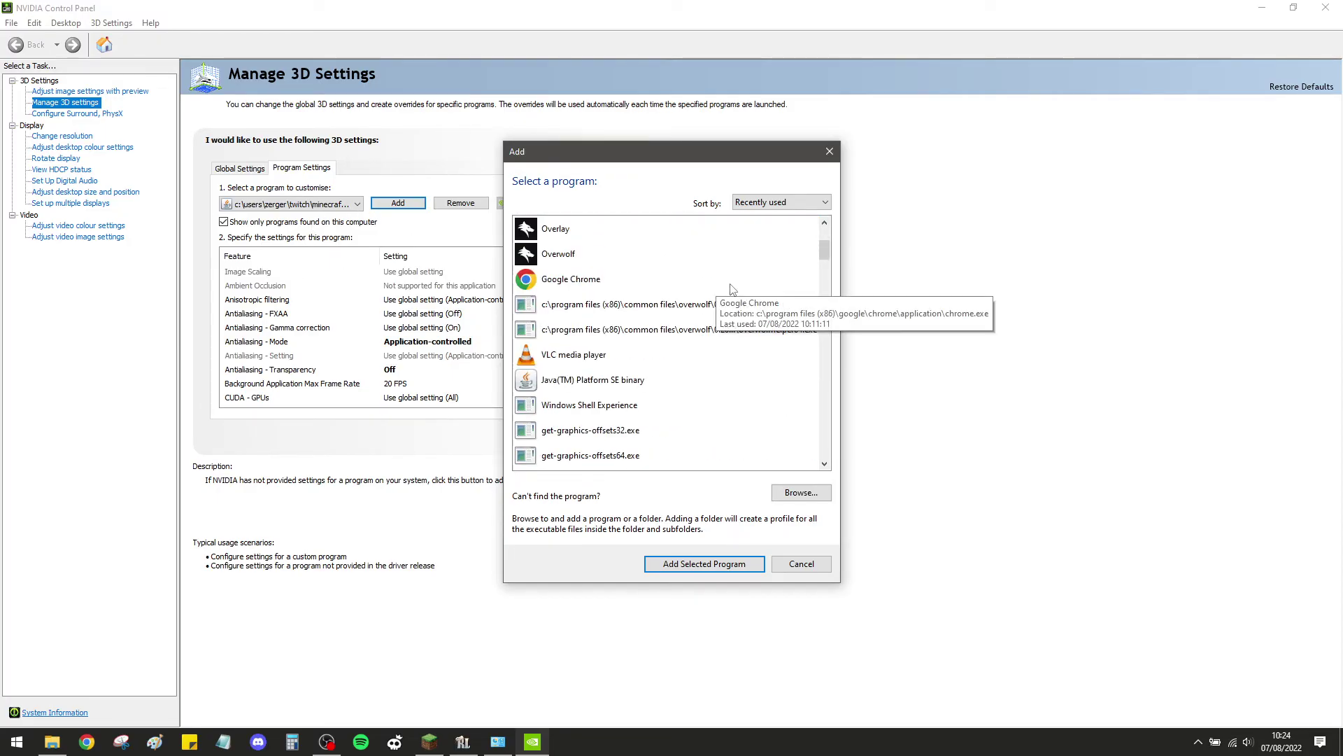
{"action": "left_click", "coordinate": [621, 381]}
{"action": "scroll", "coordinate": [626, 374], "scroll_direction": "down", "scroll_amount": 1}
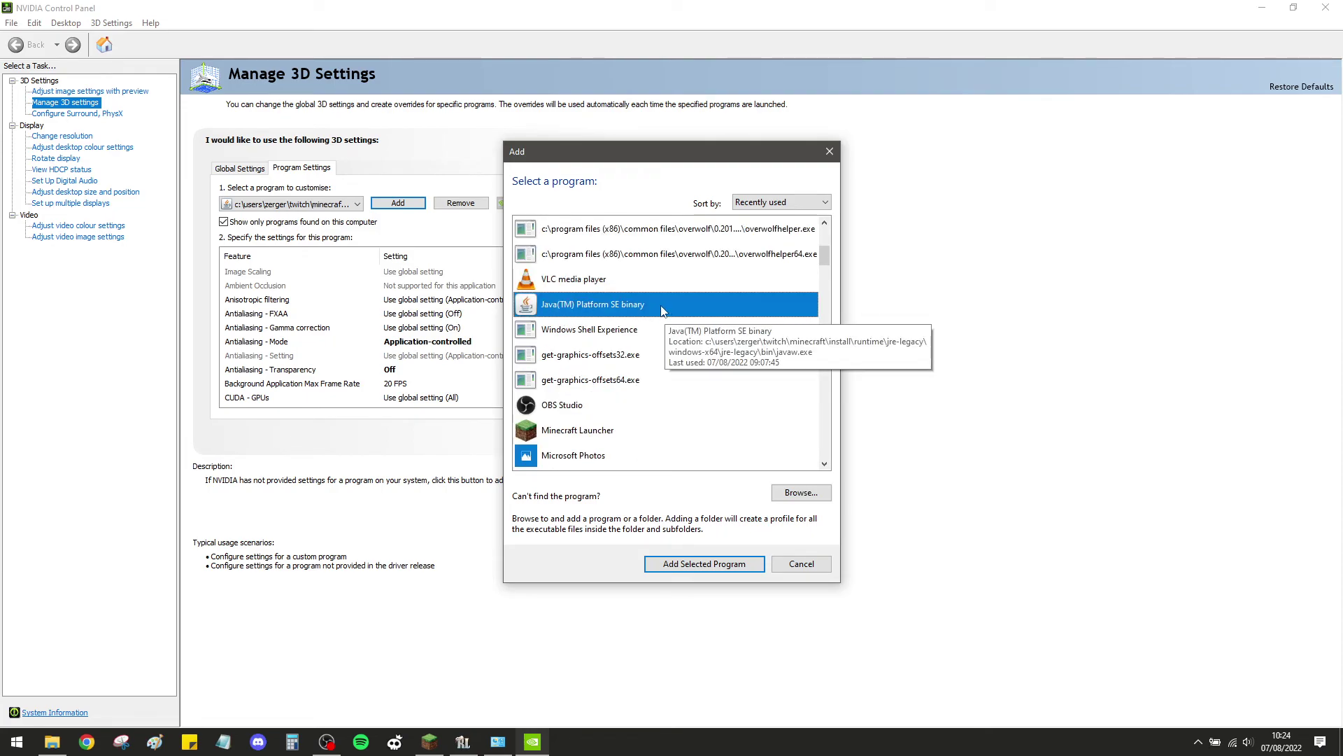
{"action": "left_click", "coordinate": [810, 565]}
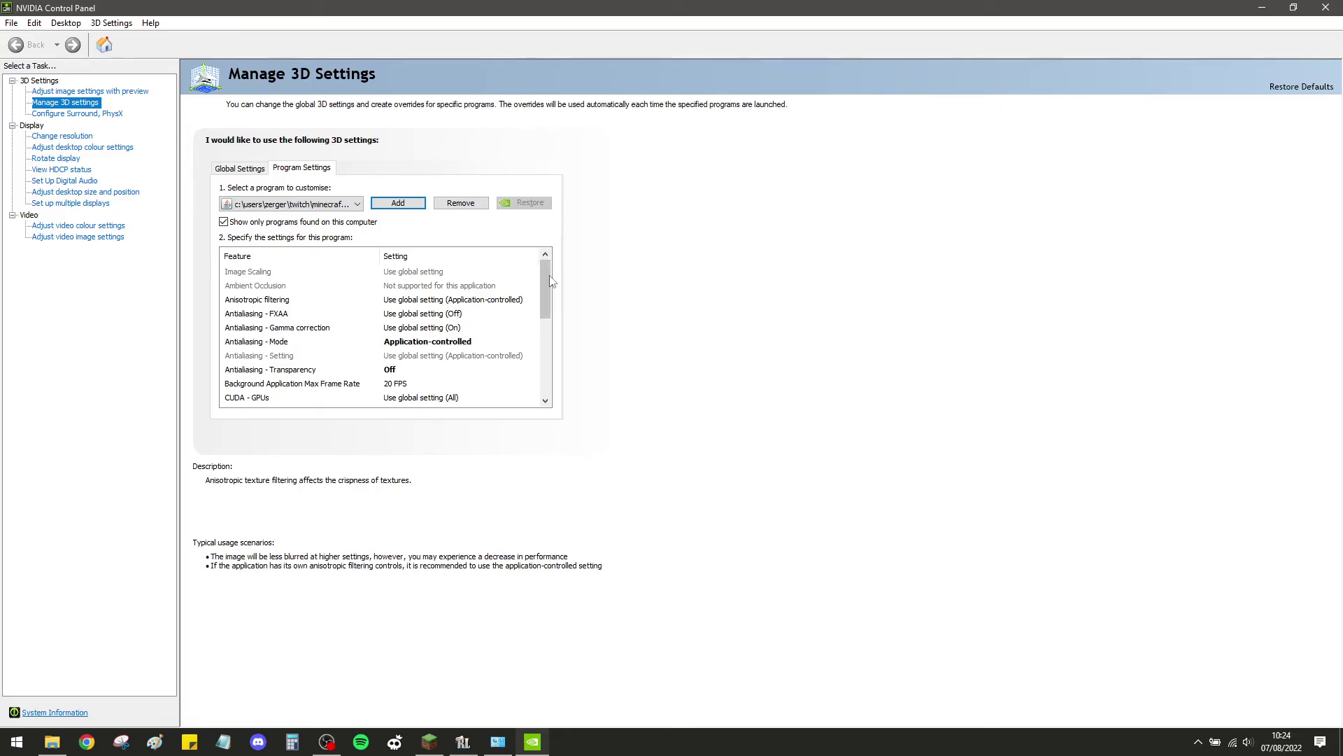
Show the power management mode choices in the Java program's 3D settings, keeping Prefer maximum performance
{"action": "scroll", "coordinate": [550, 282], "scroll_direction": "down", "scroll_amount": 5}
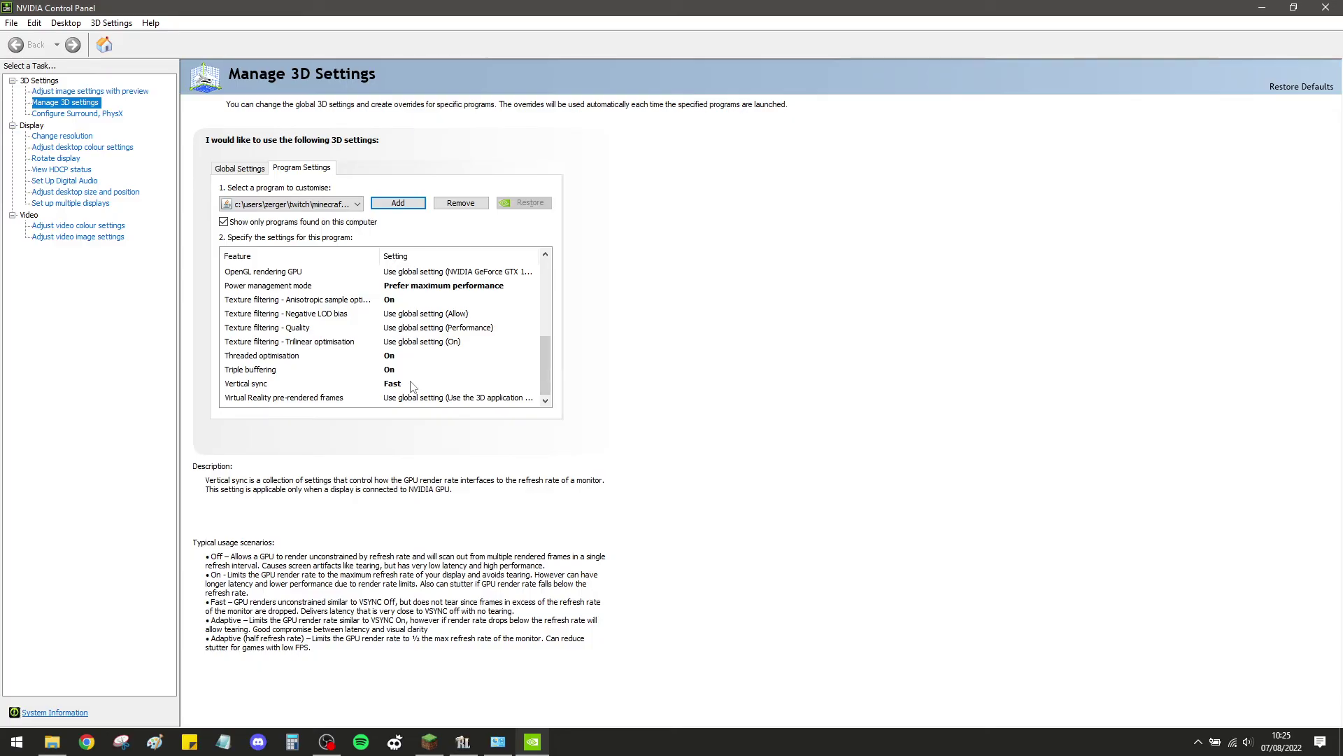
{"action": "left_click", "coordinate": [505, 289]}
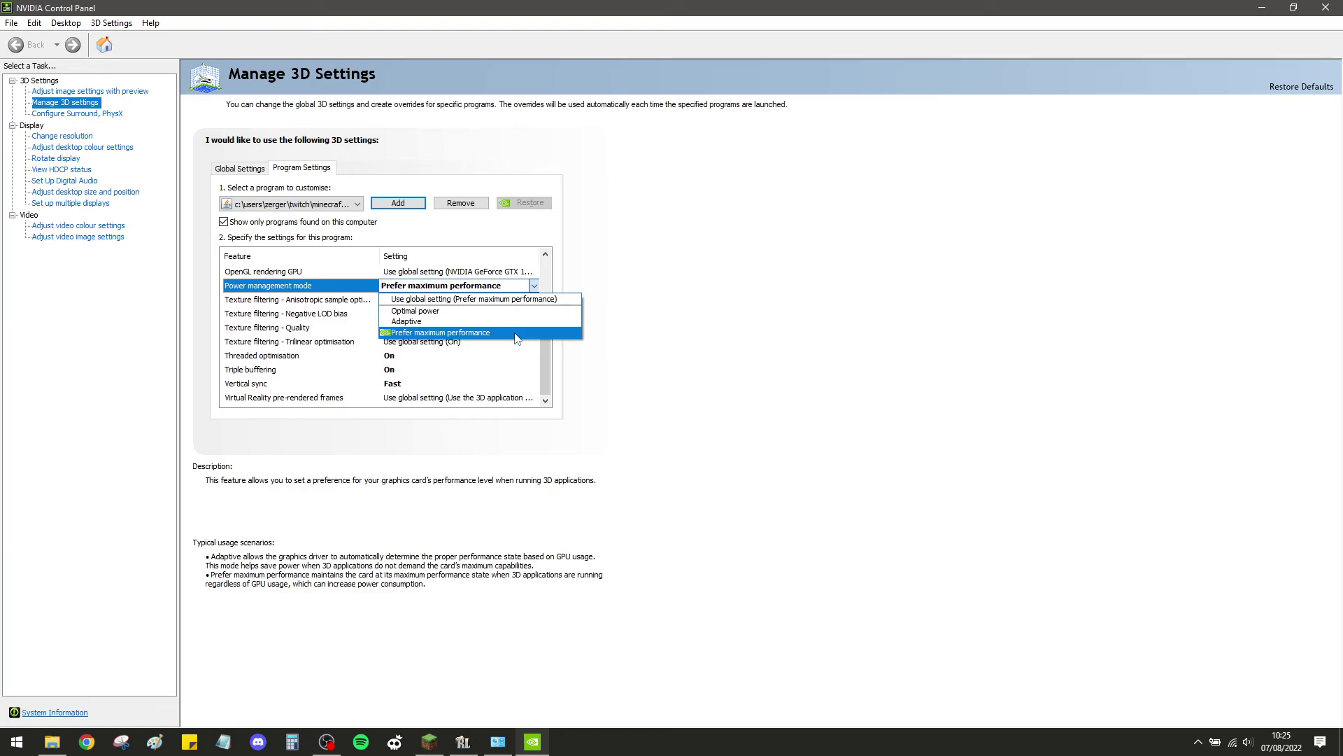
{"action": "left_click", "coordinate": [659, 378]}
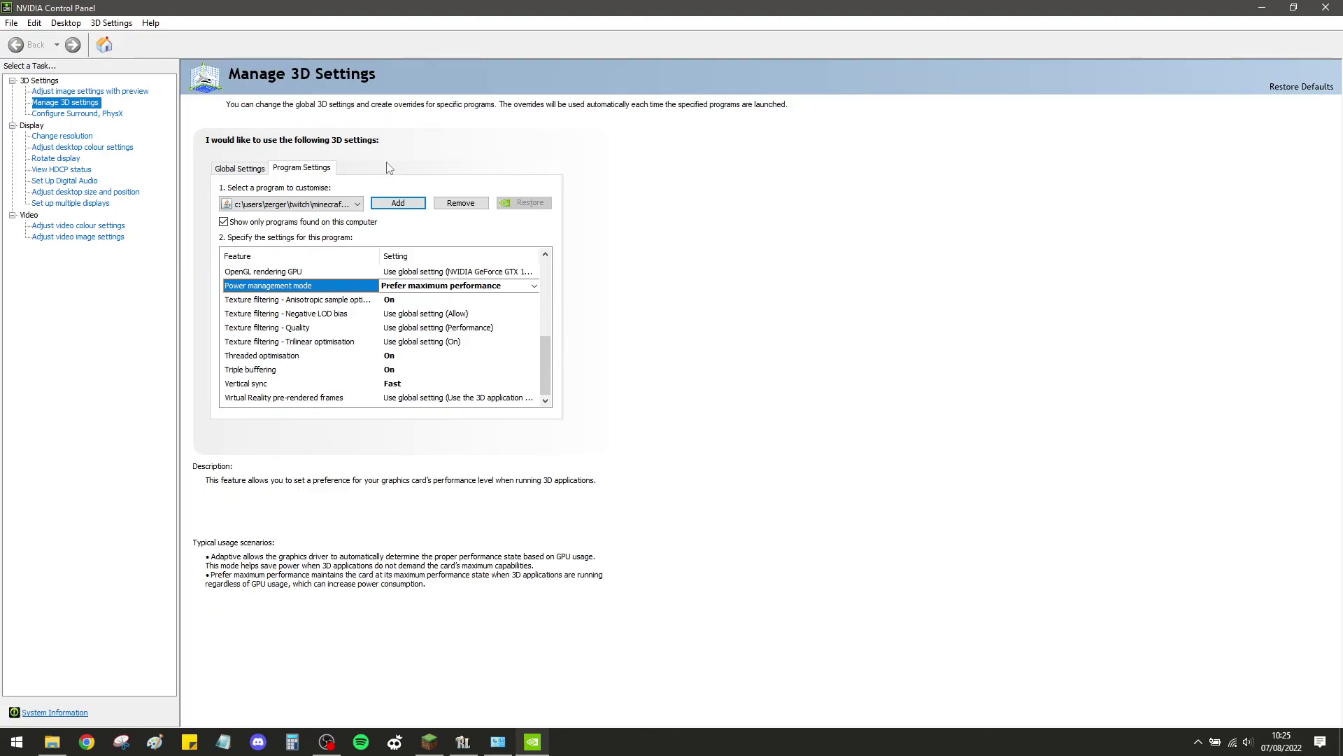
Check the global 3D settings, review the program-specific settings again and close NVIDIA Control Panel
{"action": "left_click", "coordinate": [253, 169]}
{"action": "left_click", "coordinate": [307, 168]}
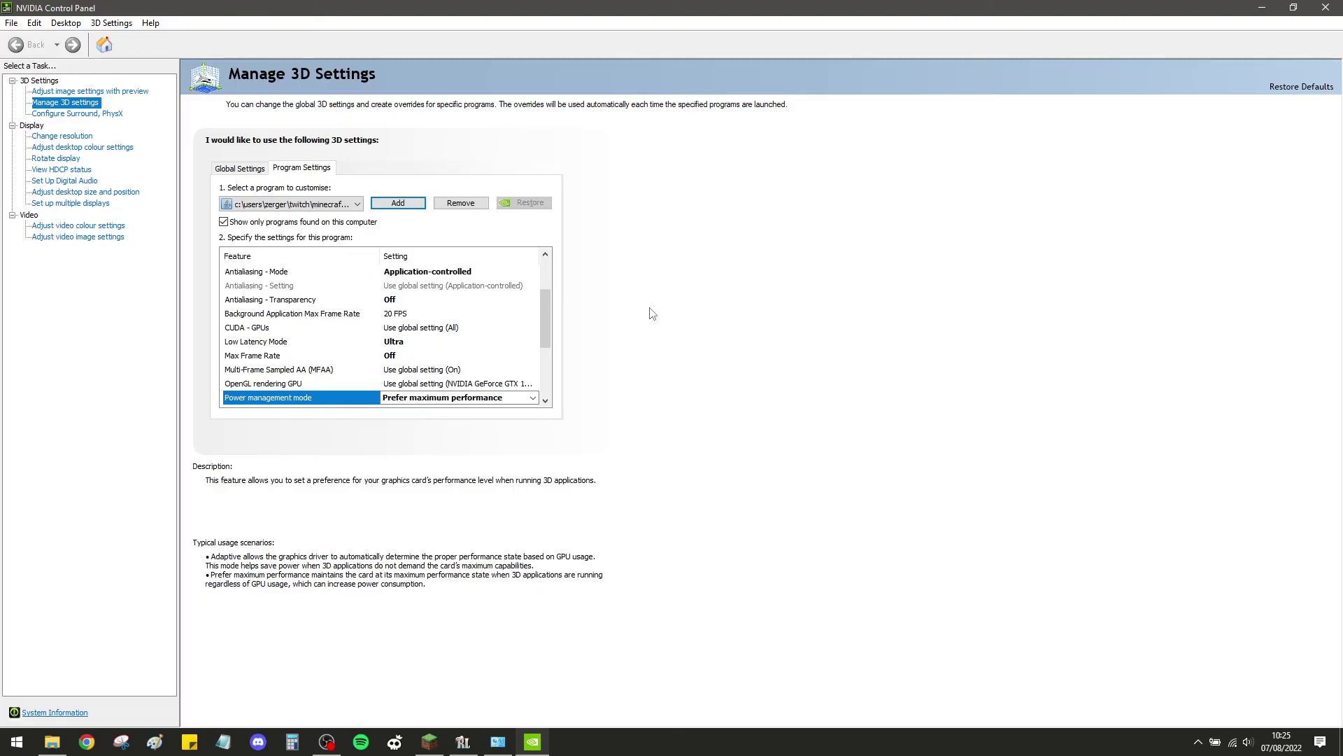
{"action": "scroll", "coordinate": [545, 308], "scroll_direction": "down", "scroll_amount": 1}
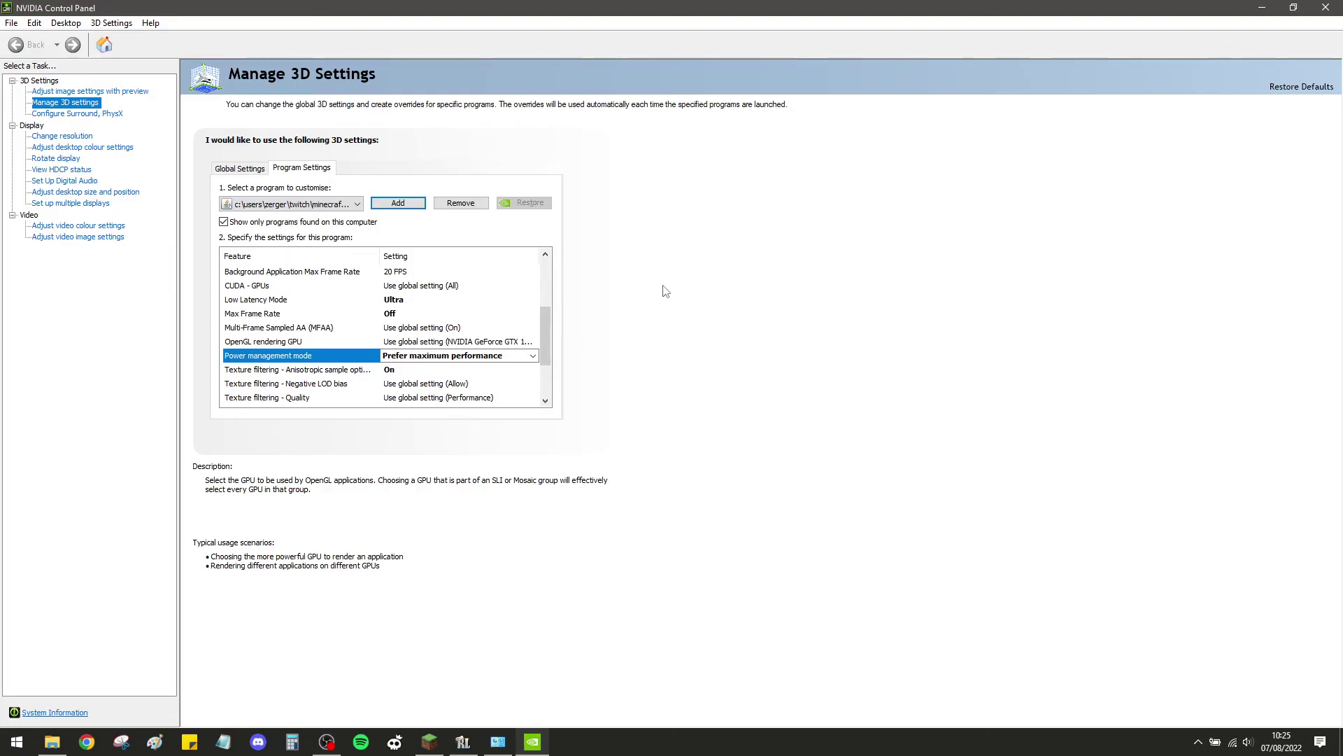
{"action": "left_click", "coordinate": [1325, 7]}
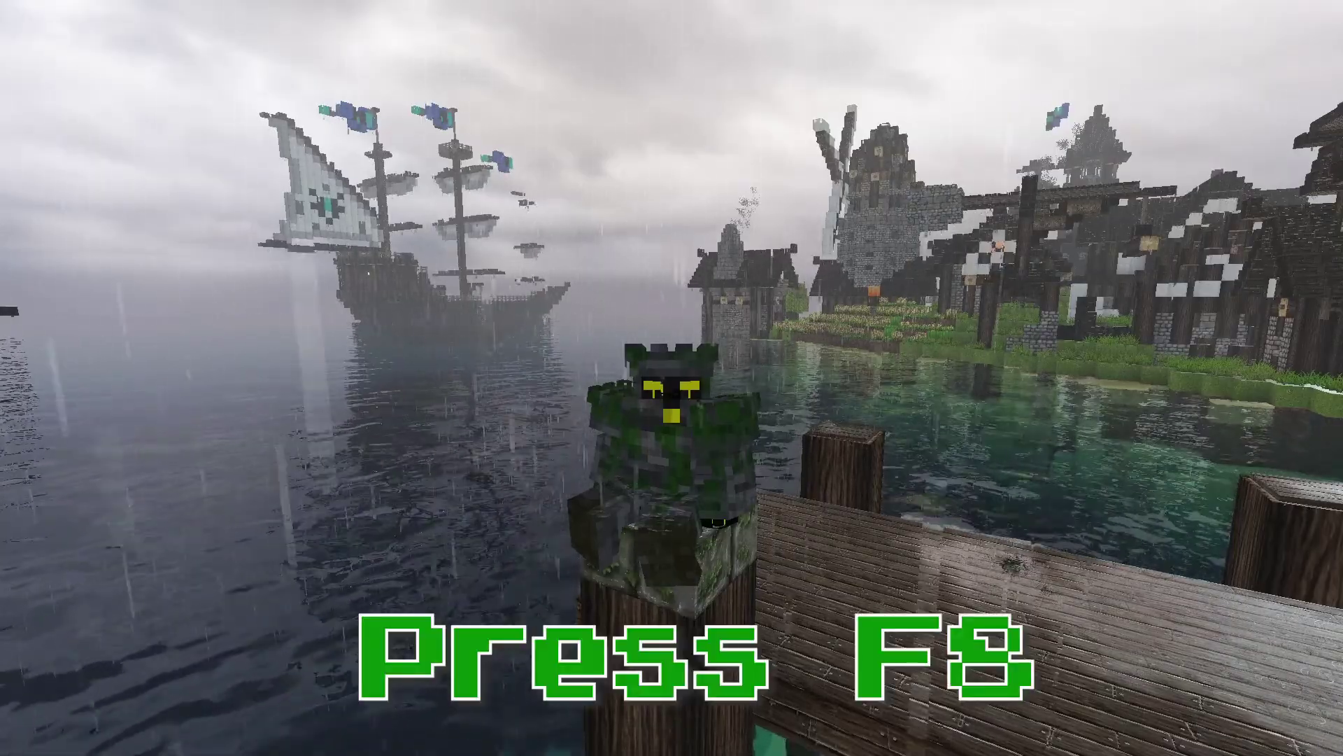
{"action": "key", "text": "F8"}
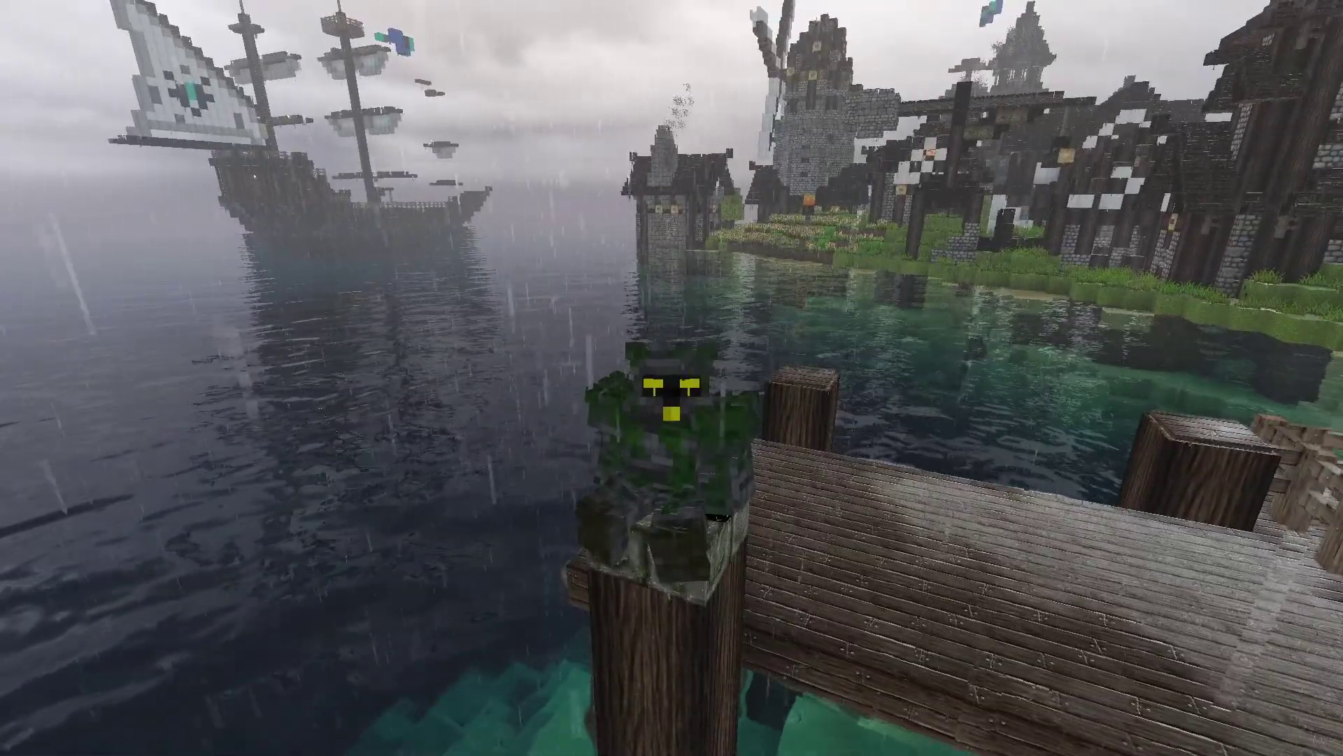
{"action": "key", "text": "p"}
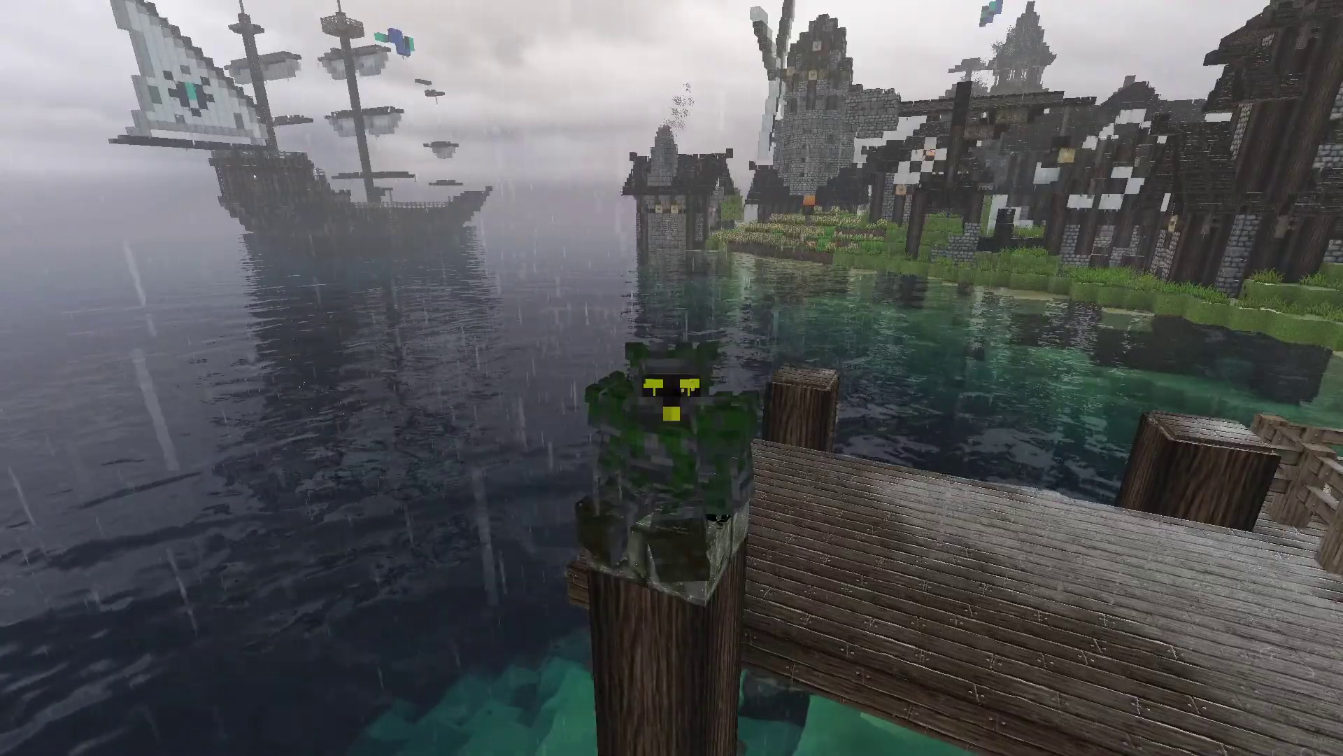
Examine the Render Distance description in Minecraft's video settings and return to the game
{"action": "key", "text": "Escape"}
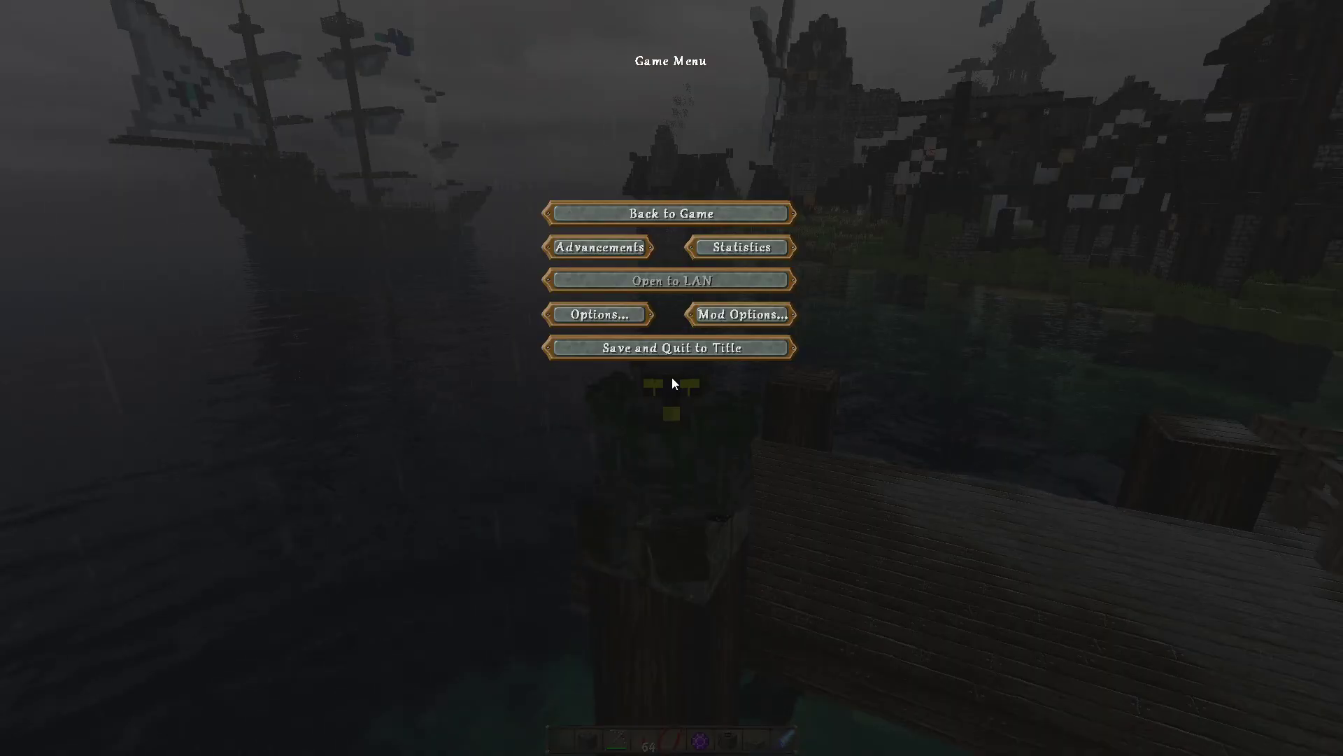
{"action": "left_click", "coordinate": [604, 316]}
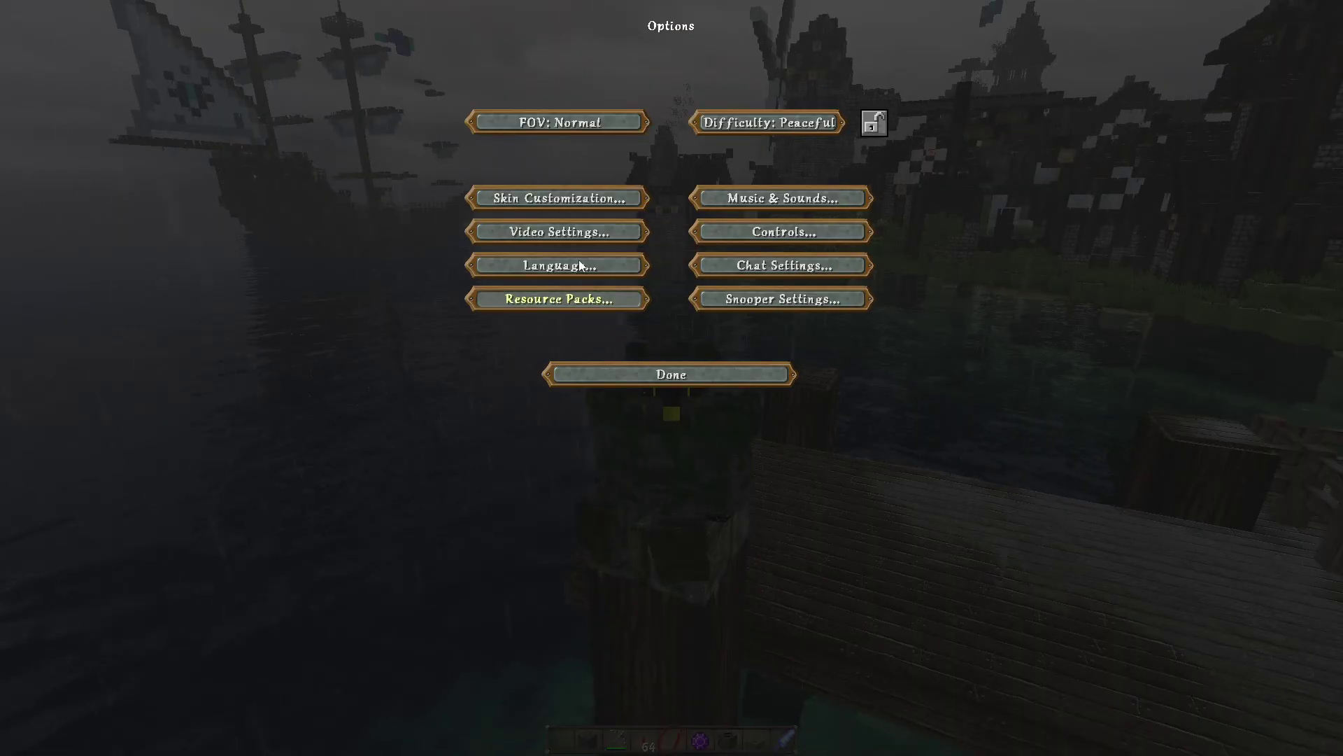
{"action": "left_click", "coordinate": [561, 235]}
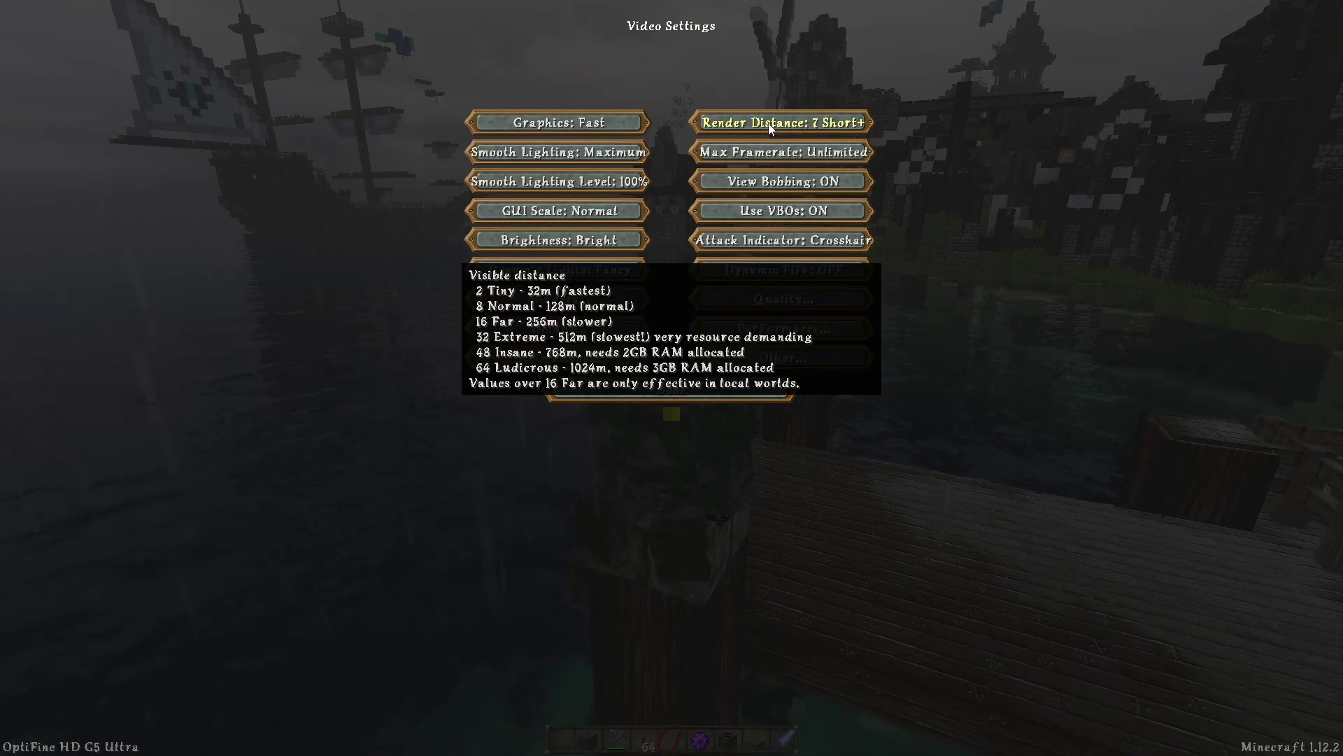
{"action": "key", "text": "Escape"}
{"action": "left_click", "coordinate": [665, 376]}
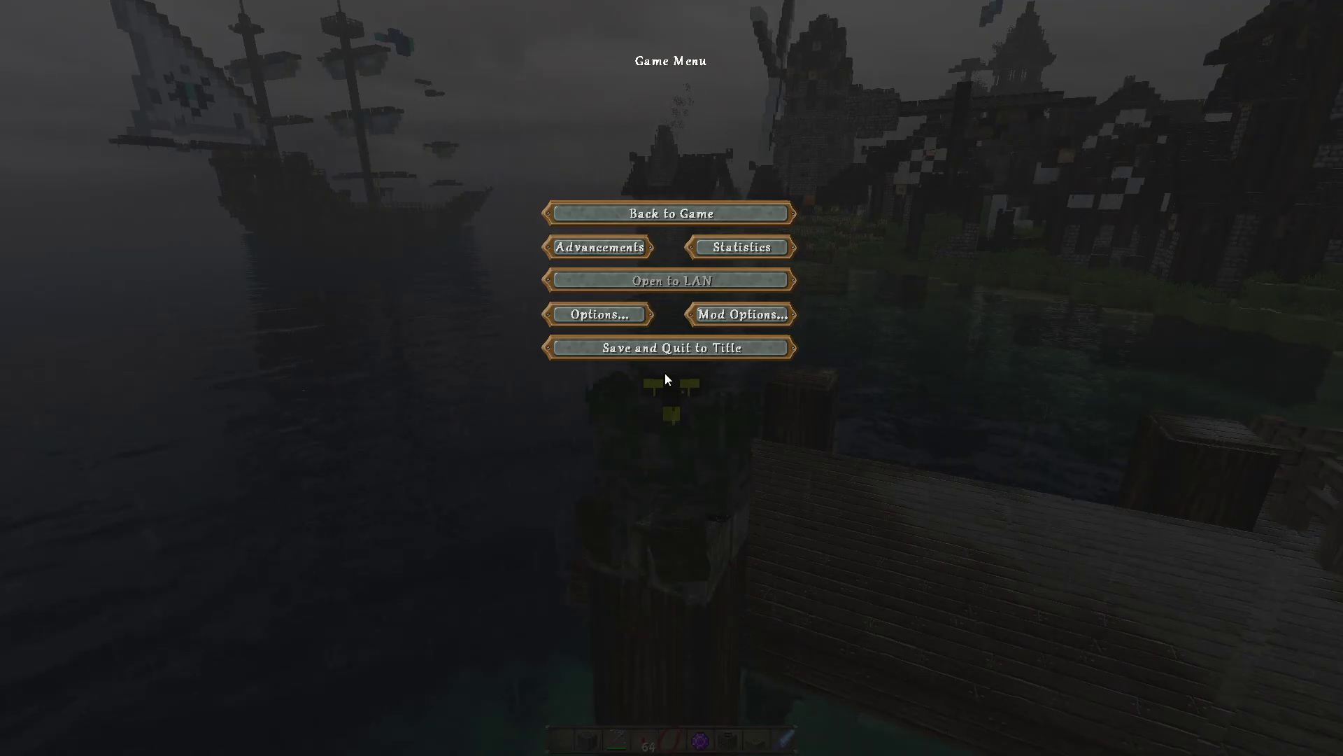
{"action": "key", "text": "Escape"}
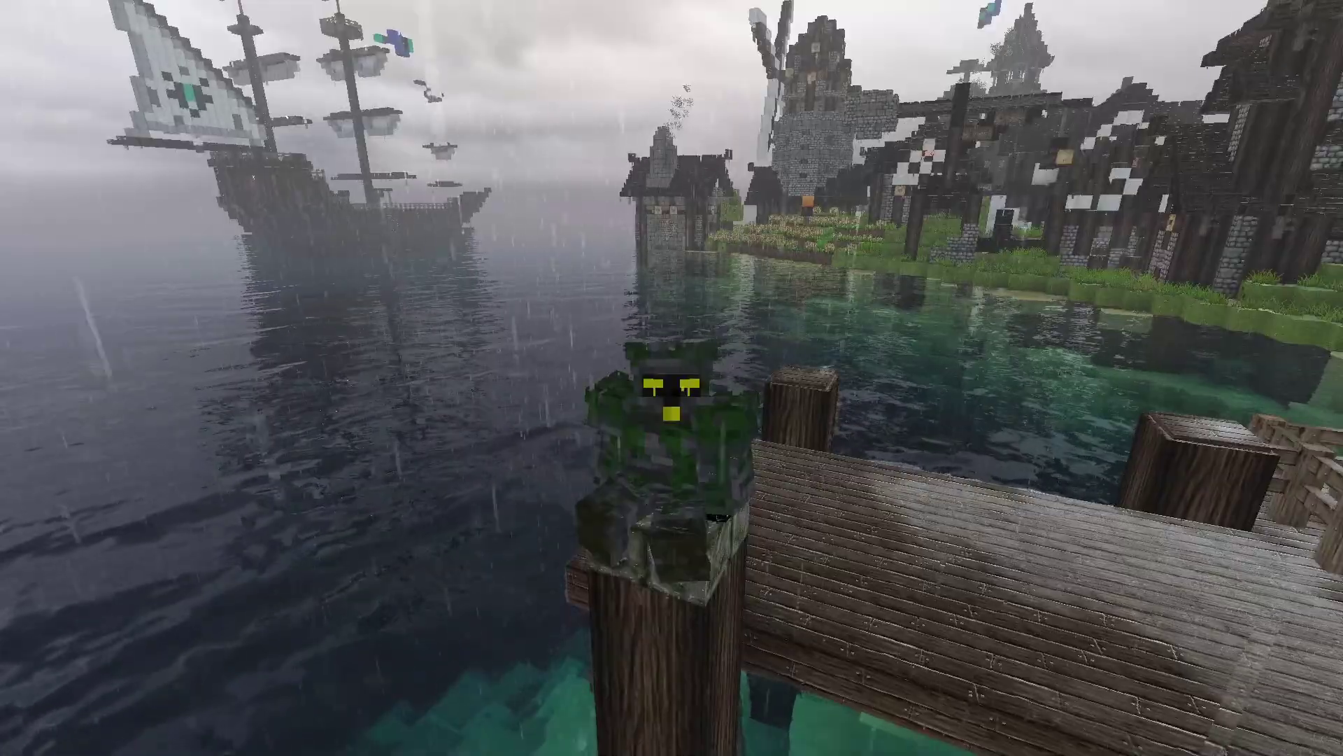
Review the OptiFine Performance Settings within the video settings and return to the game
{"action": "key", "text": "Escape"}
{"action": "left_click", "coordinate": [604, 315]}
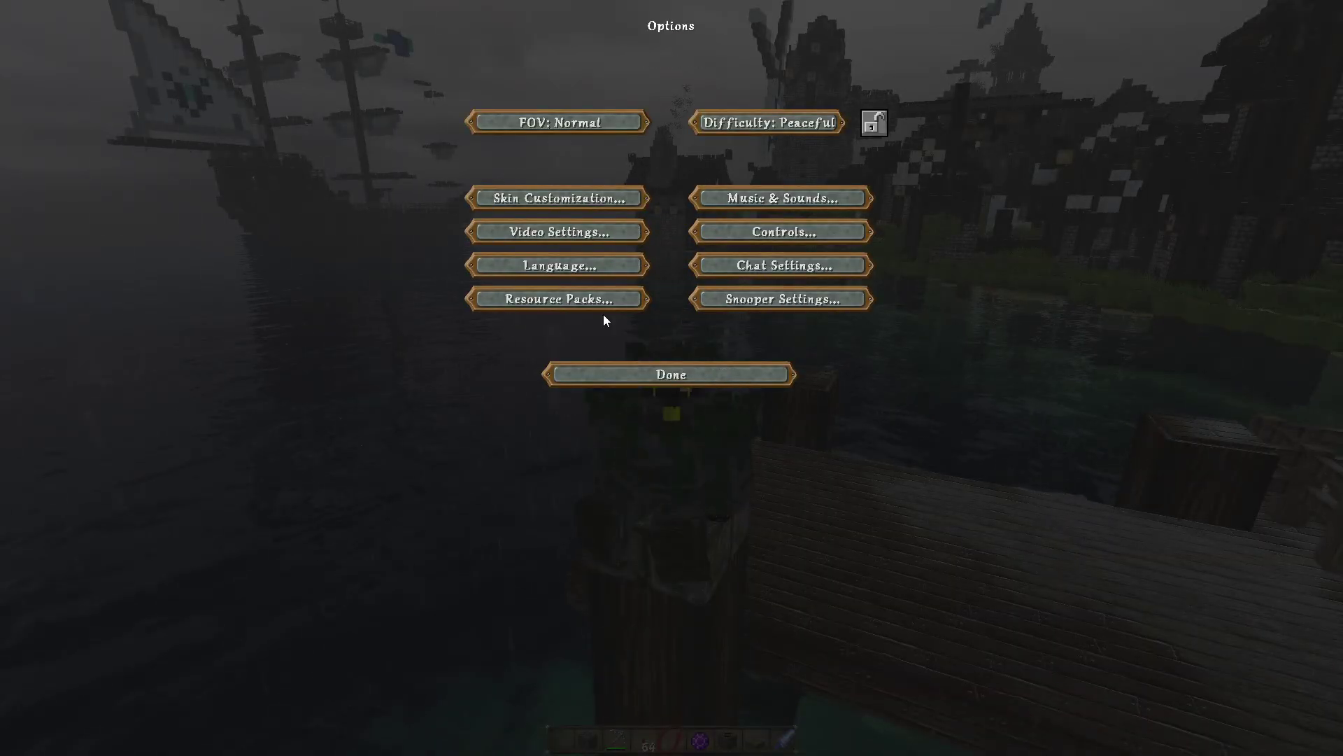
{"action": "left_click", "coordinate": [533, 238]}
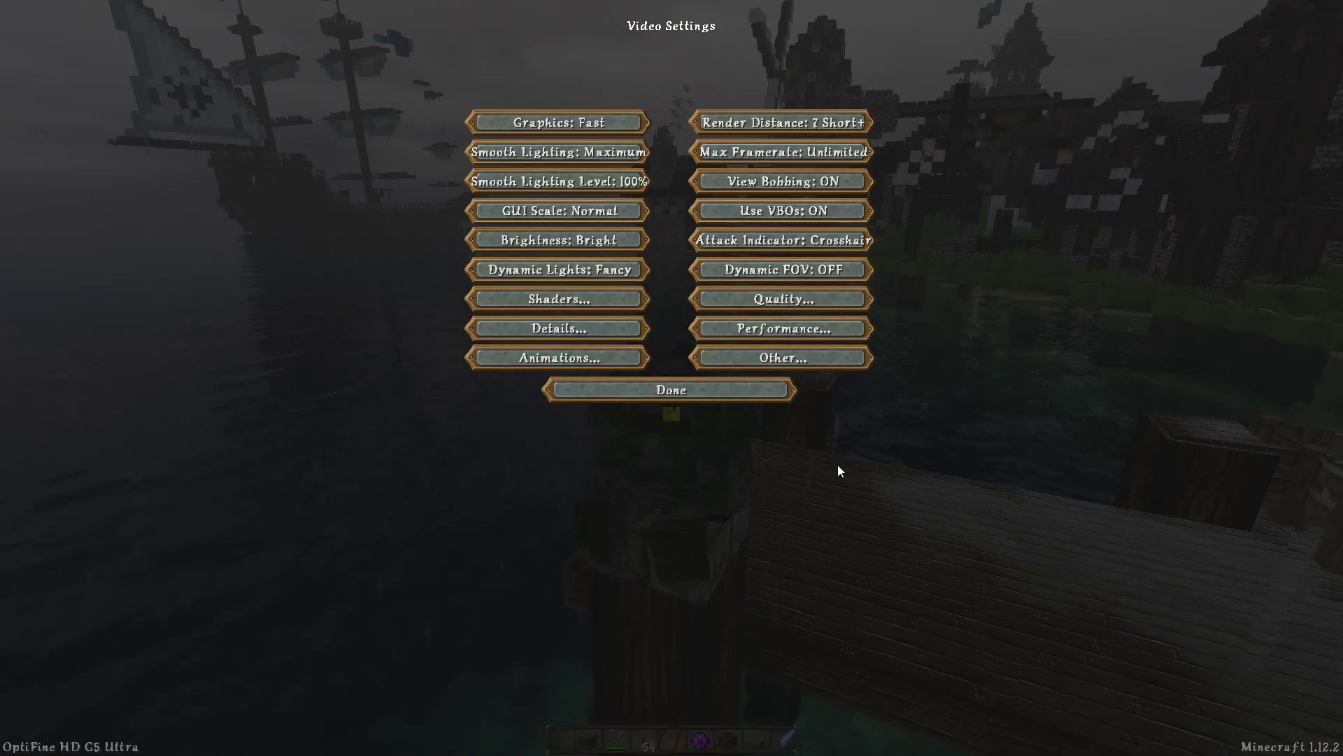
{"action": "left_click", "coordinate": [796, 335]}
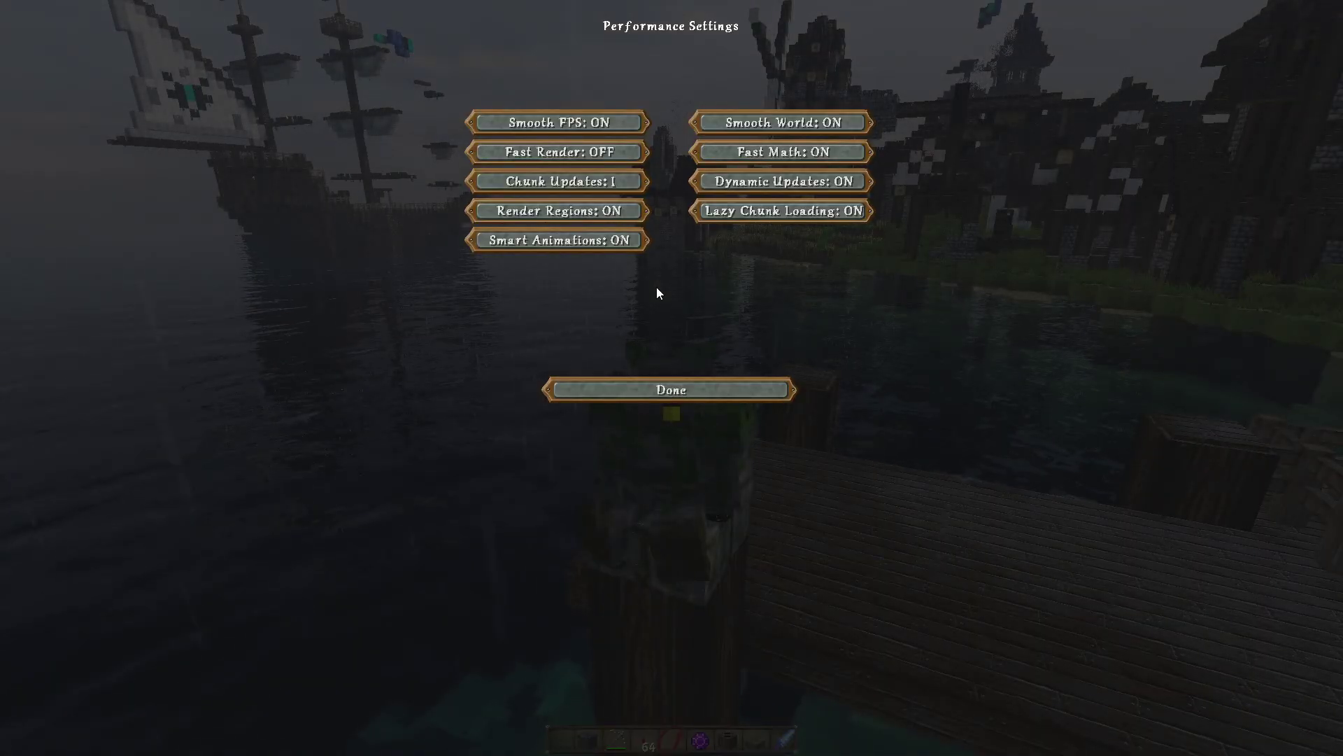
{"action": "left_click", "coordinate": [695, 394]}
{"action": "left_click", "coordinate": [690, 397]}
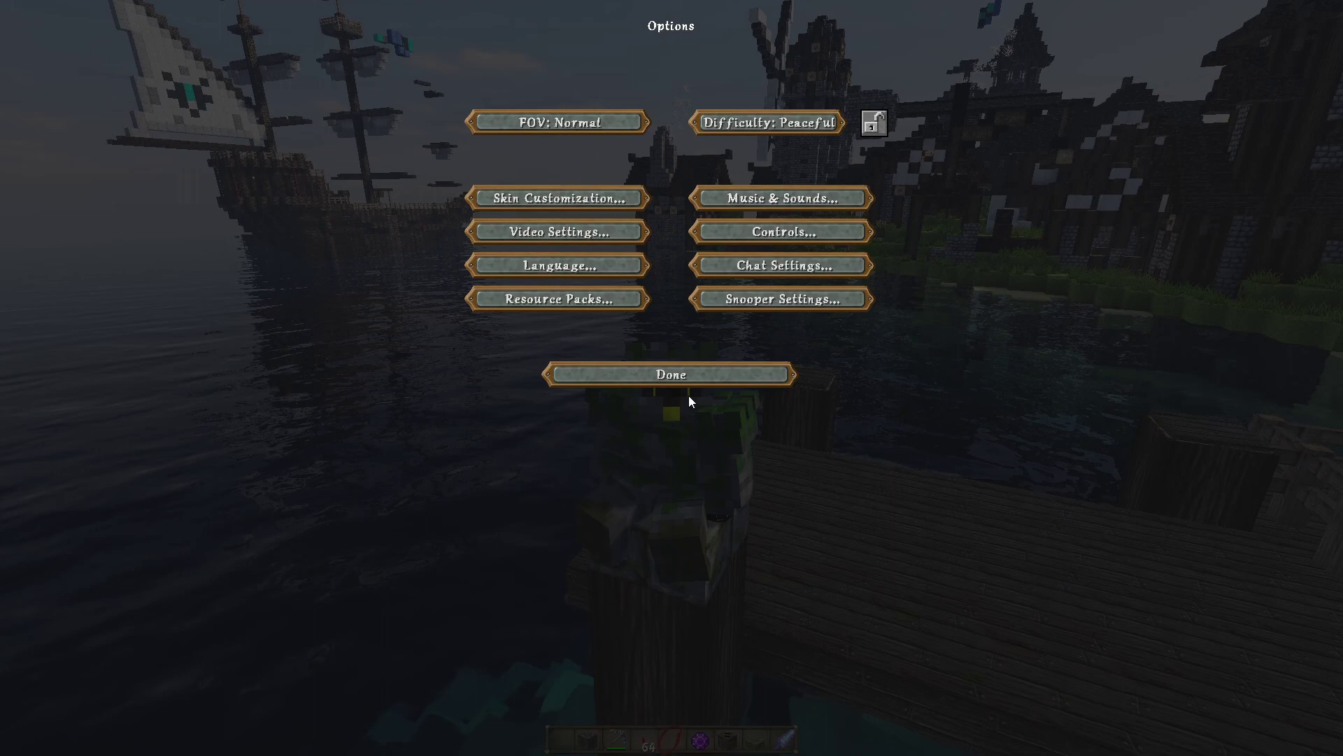
{"action": "left_click", "coordinate": [683, 376]}
{"action": "left_click", "coordinate": [658, 217]}
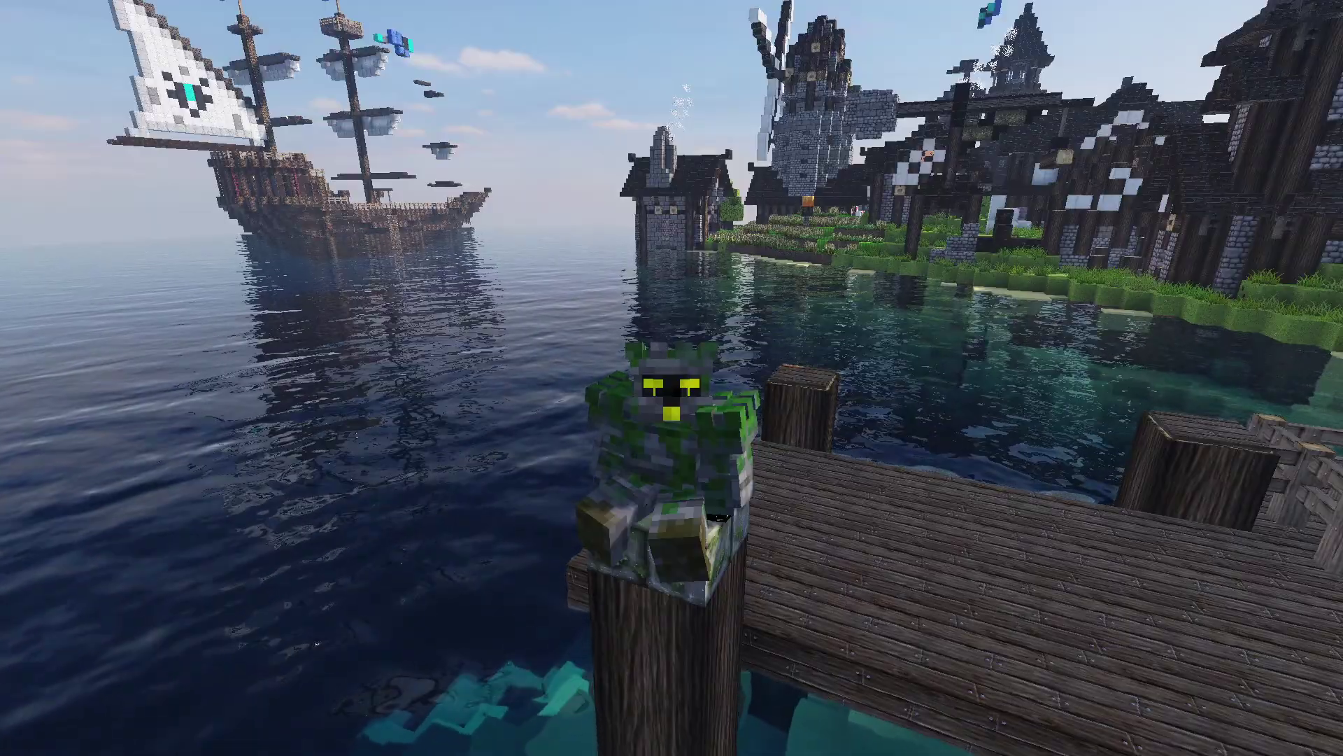
Set Max Framerate to VSync in Minecraft's video settings
{"action": "key", "text": "Escape"}
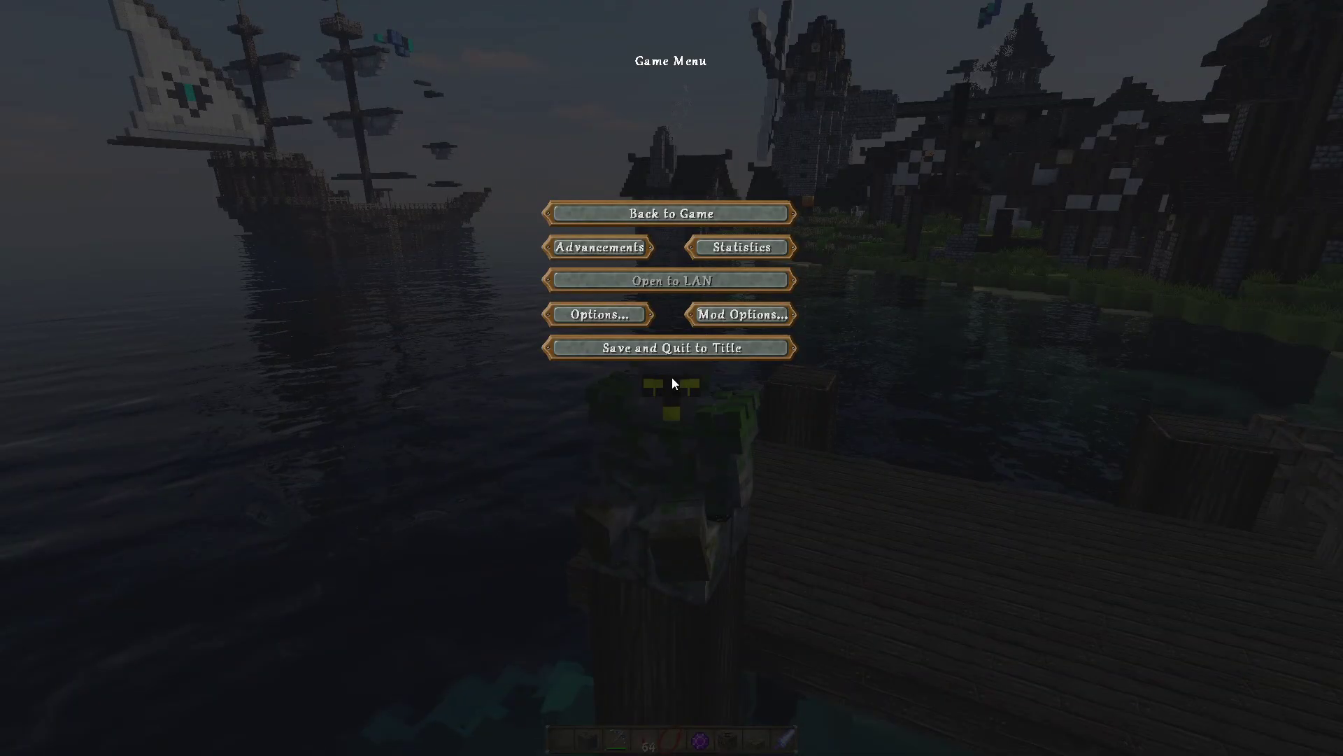
{"action": "left_click", "coordinate": [614, 317]}
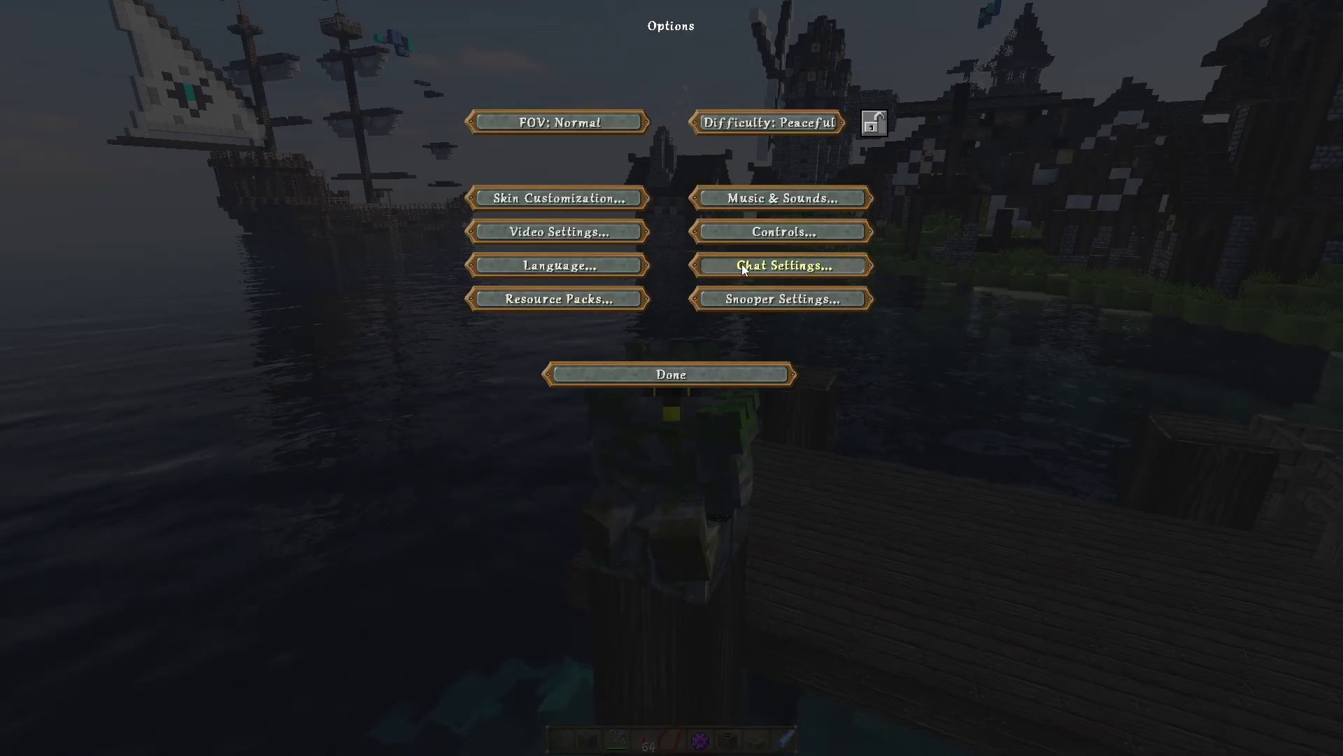
{"action": "left_click", "coordinate": [572, 237]}
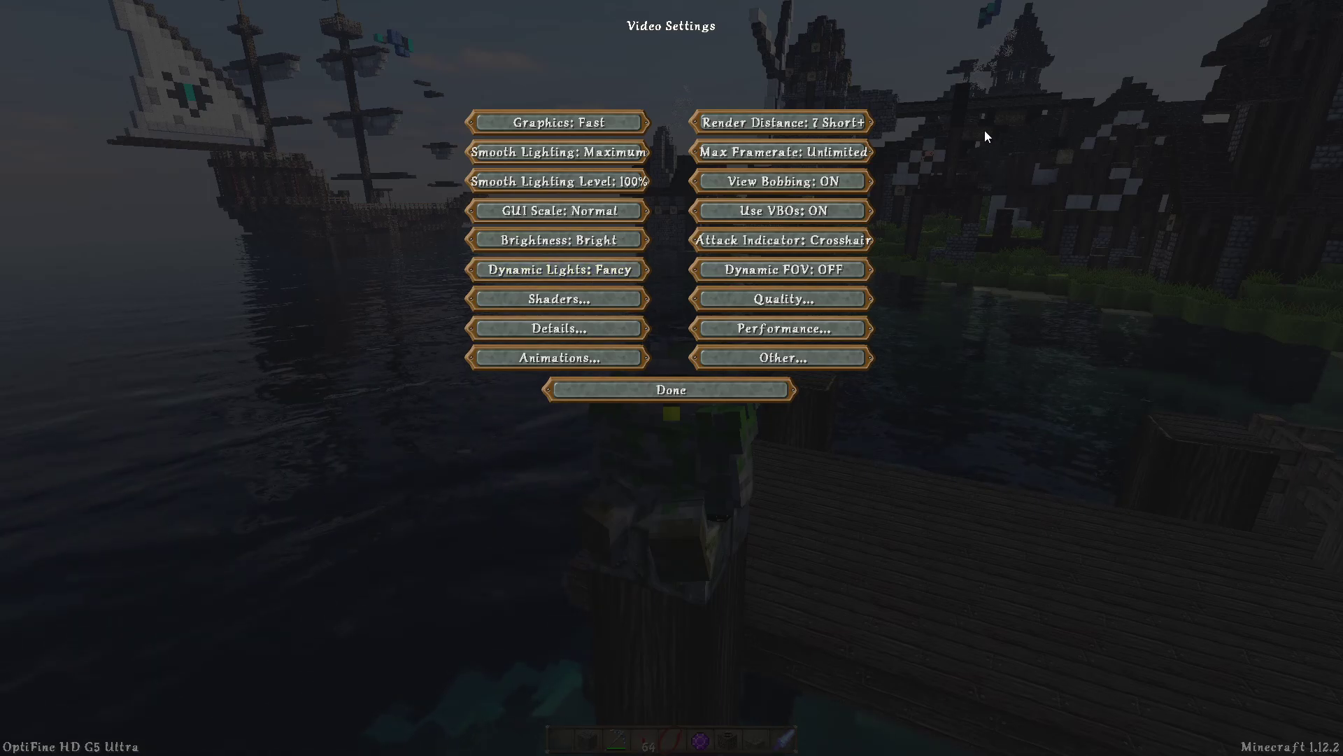
{"action": "left_click_drag", "start_coordinate": [724, 160], "coordinate": [664, 162]}
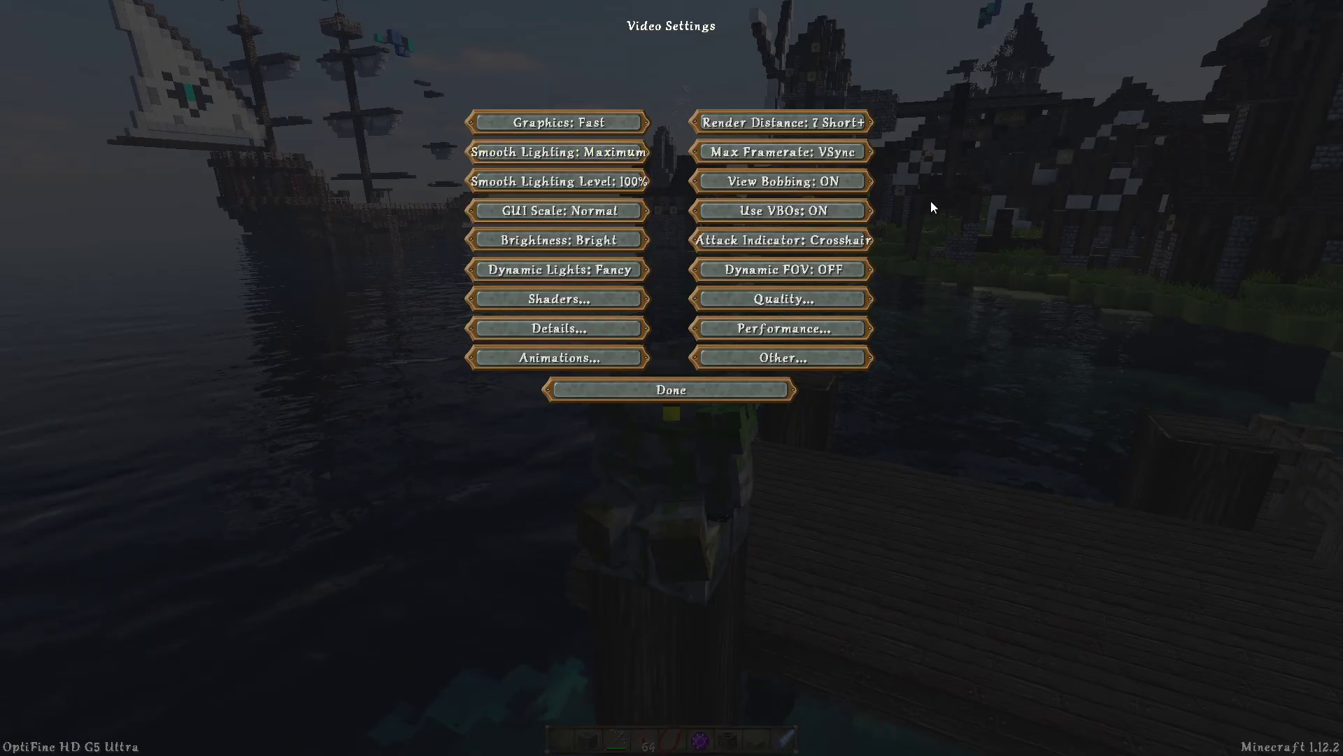
{"action": "mouse_move", "coordinate": [868, 151]}
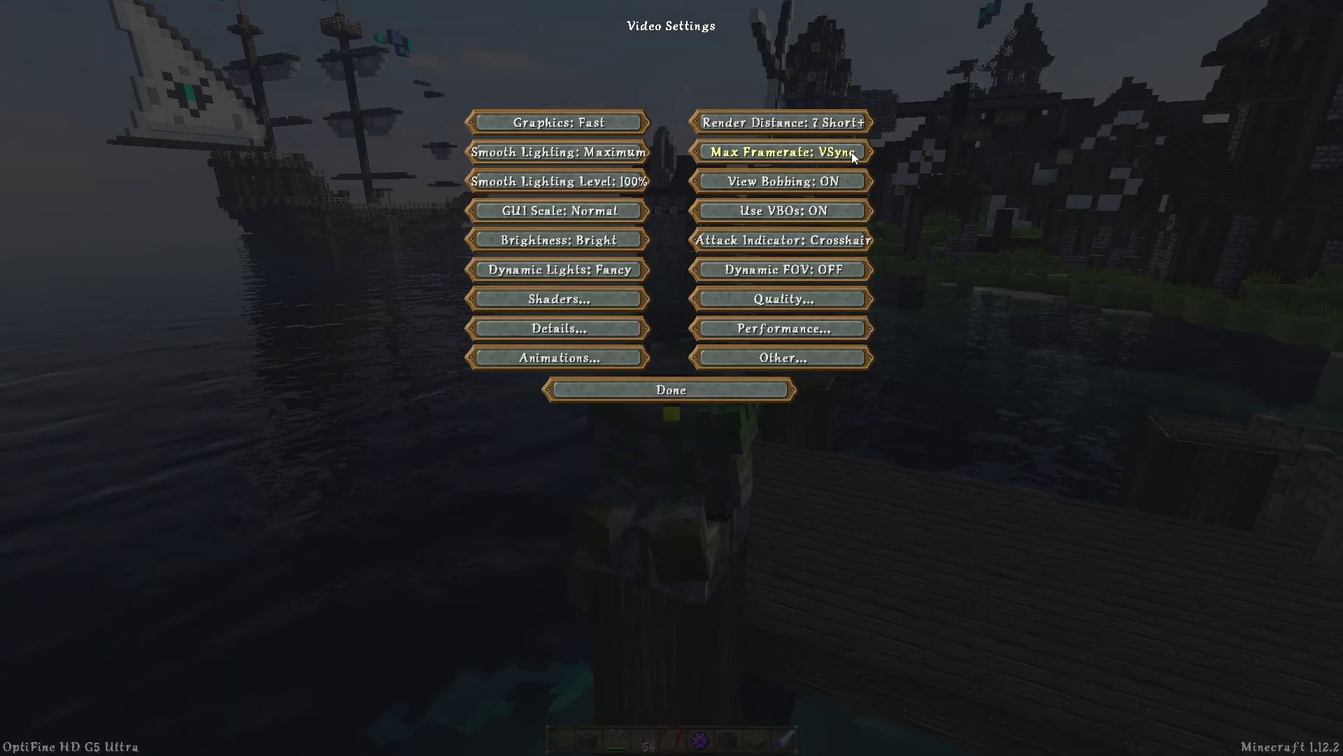
{"action": "left_click_drag", "start_coordinate": [851, 153], "coordinate": [654, 156]}
{"action": "left_click", "coordinate": [706, 159]}
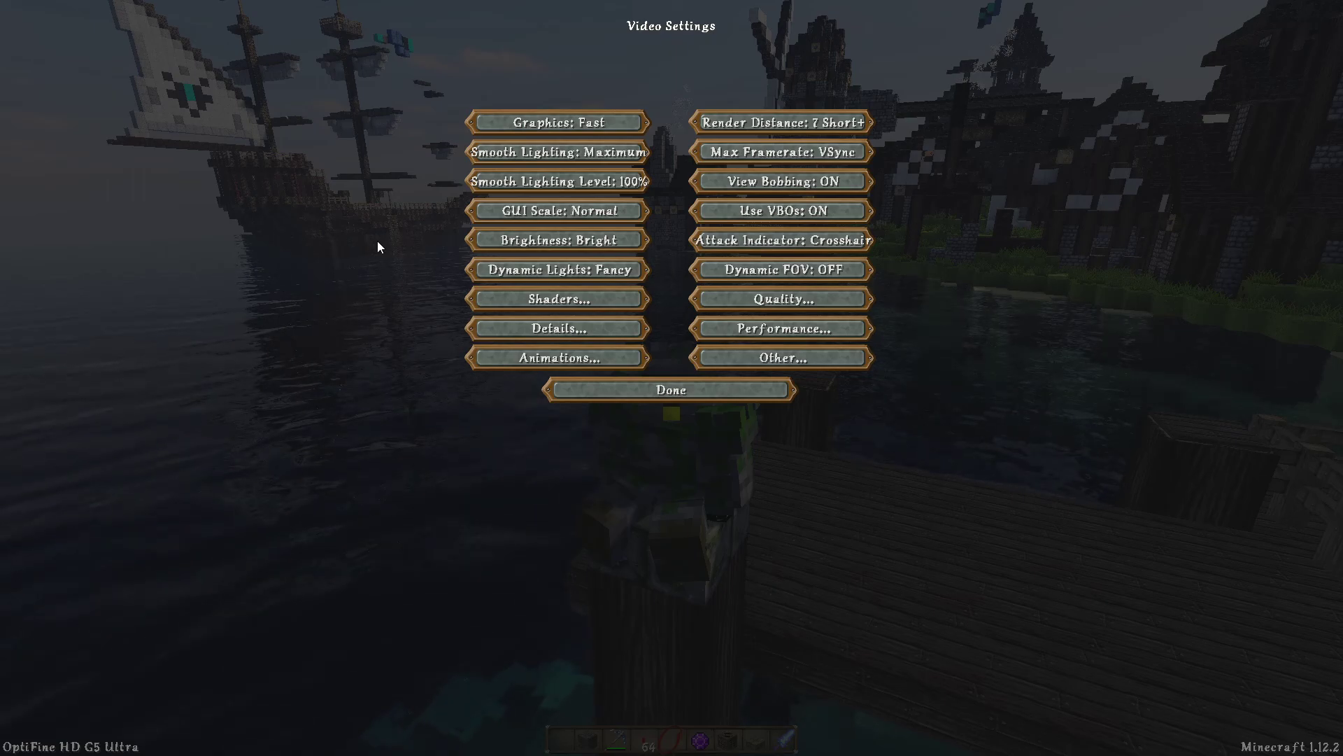
Review the Quality Settings, including the mipmap, filtering and texture options, and return to Video Settings
{"action": "left_click", "coordinate": [825, 298]}
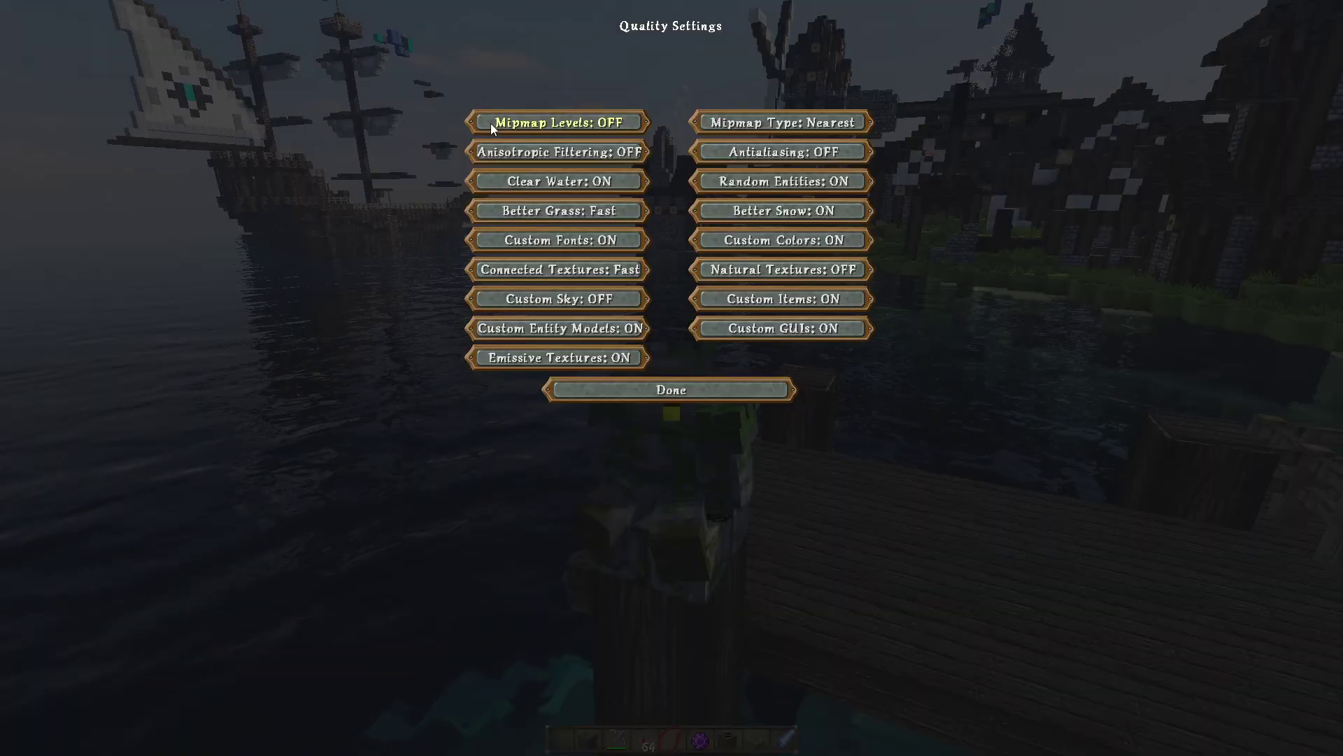
{"action": "mouse_move", "coordinate": [485, 121]}
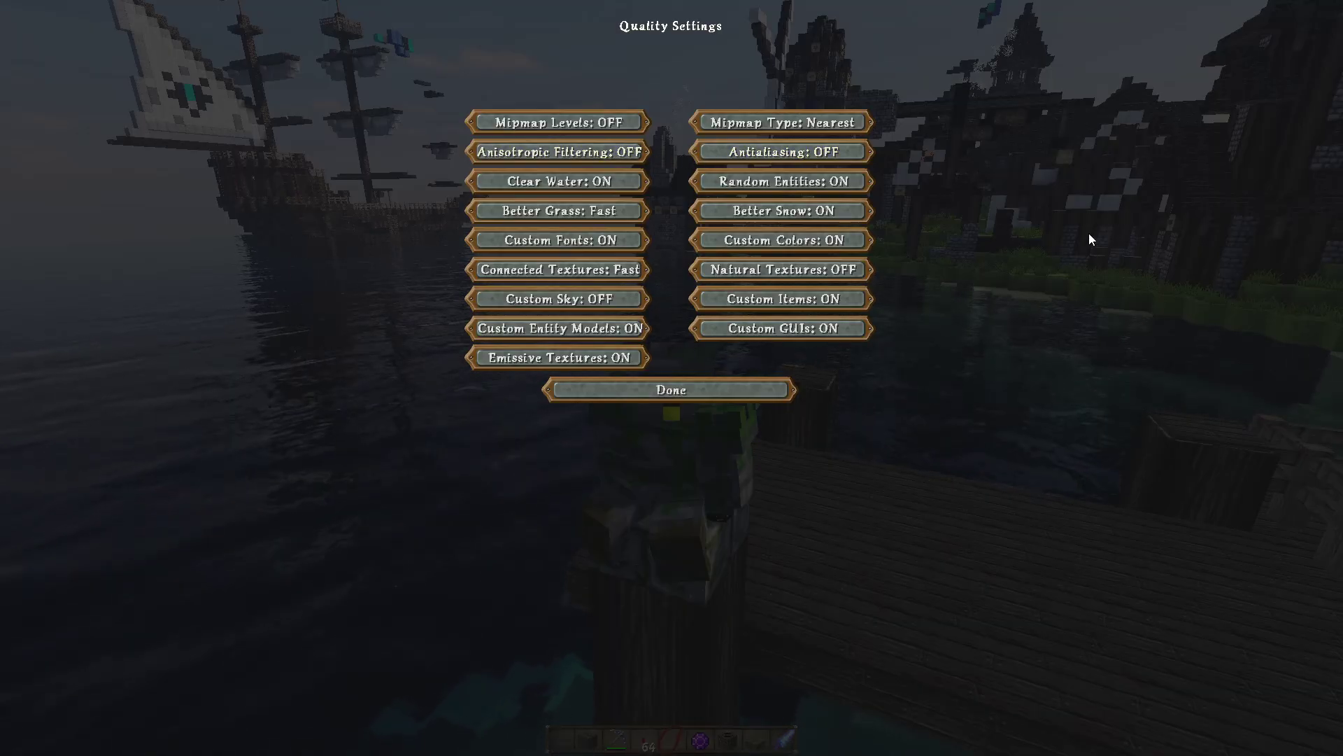
{"action": "left_click", "coordinate": [747, 391]}
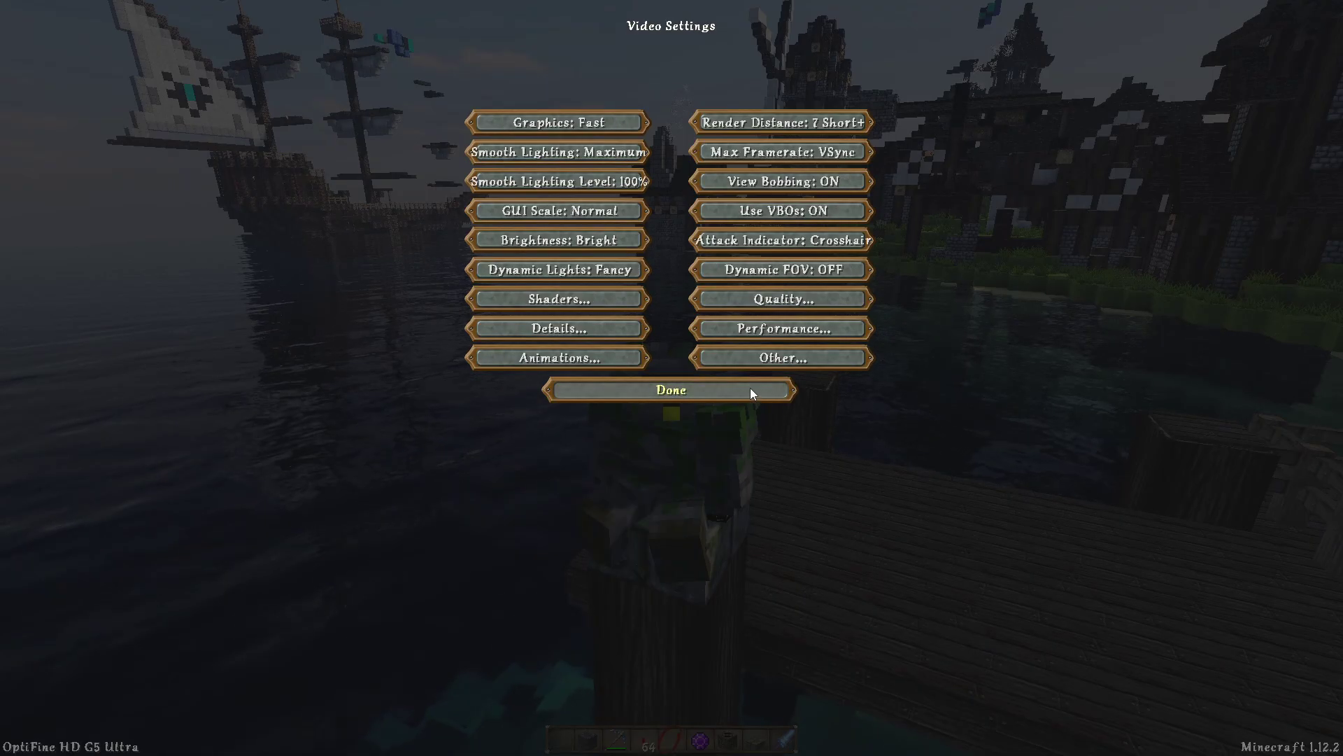
Leave the video settings, return to the game, and check frame rate and memory use in the debug overlay before hiding it
{"action": "left_click", "coordinate": [670, 392]}
{"action": "left_click", "coordinate": [679, 385]}
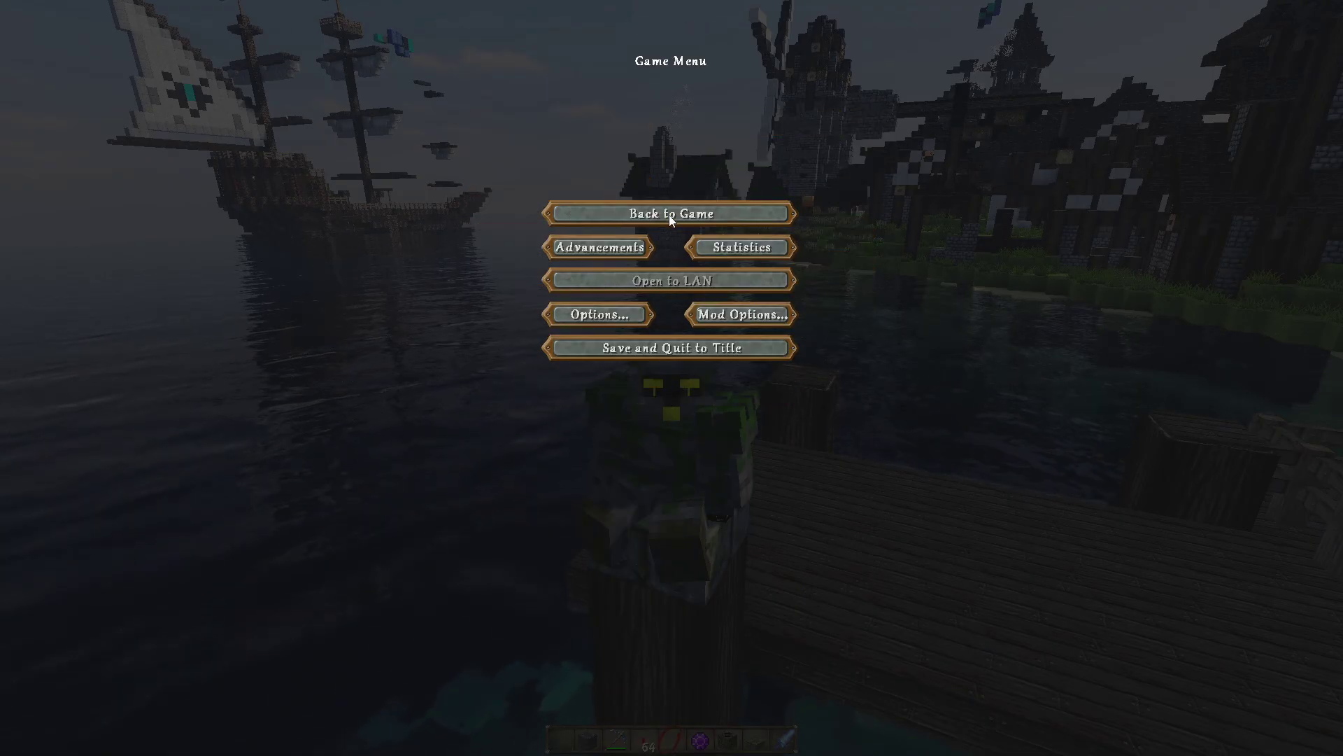
{"action": "left_click", "coordinate": [669, 215]}
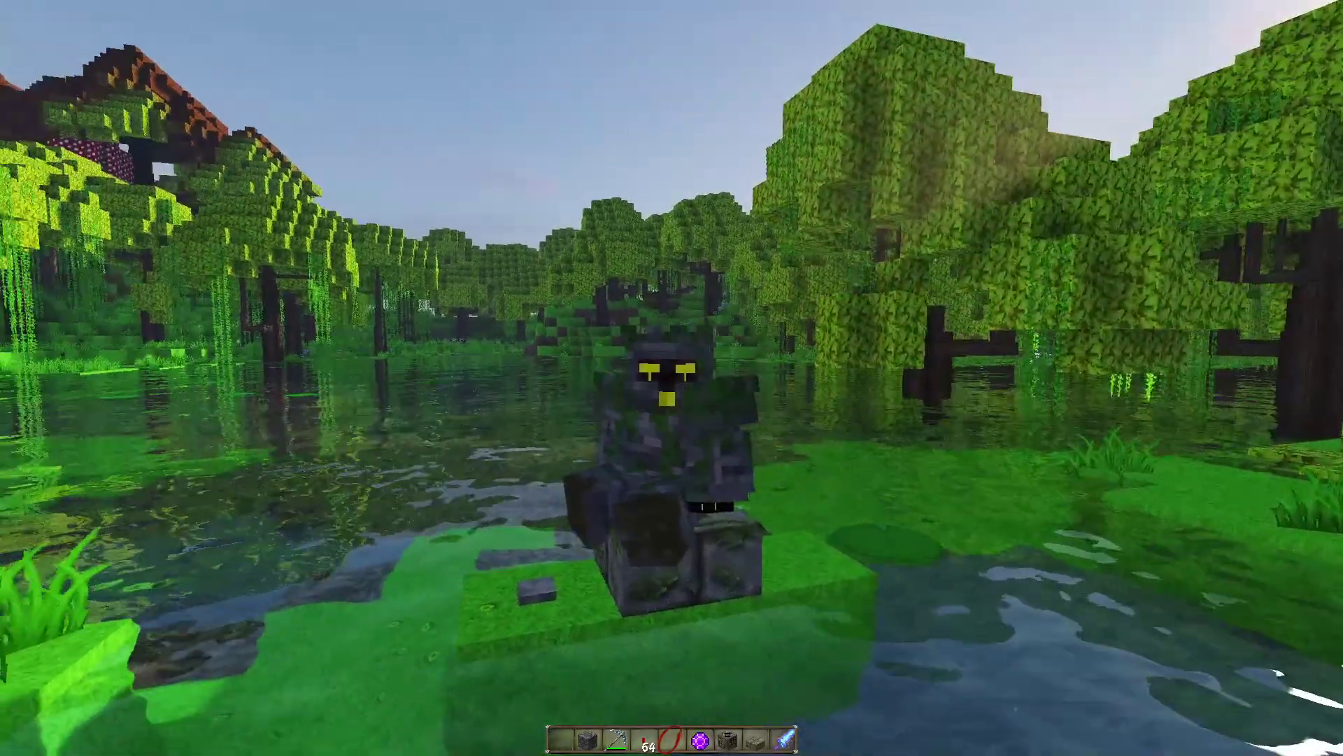
{"action": "key", "text": "F3"}
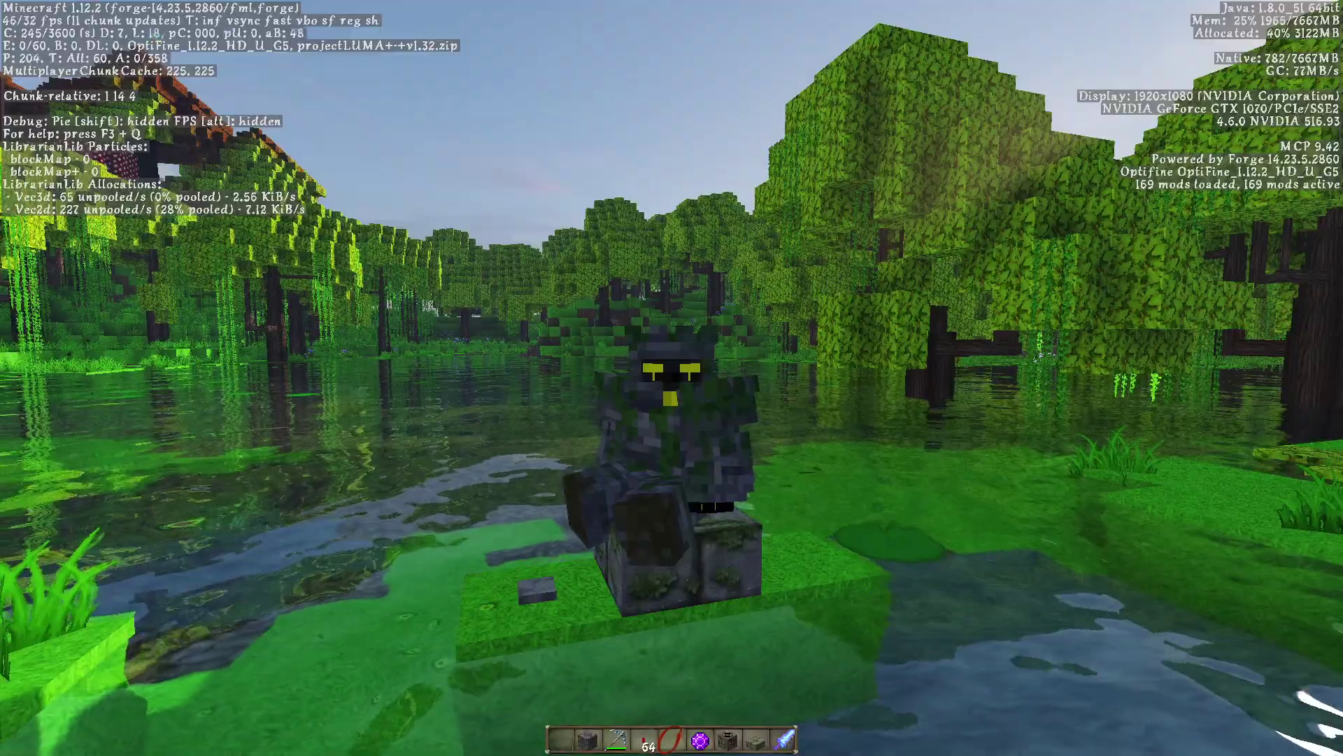
{"action": "key", "text": "F3"}
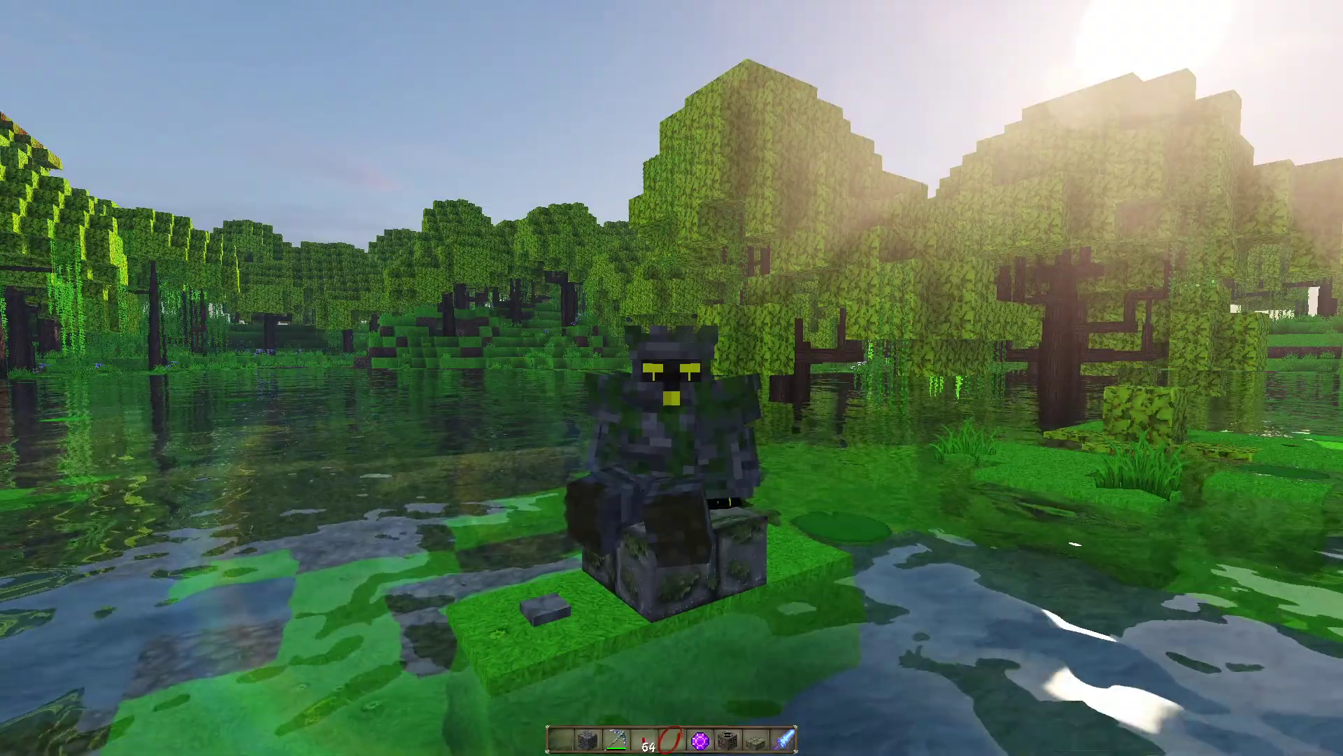
Search the in-game mod list for "chun" and view the details of the Chunk Animator mod
{"action": "key", "text": "Escape"}
{"action": "left_click", "coordinate": [755, 320]}
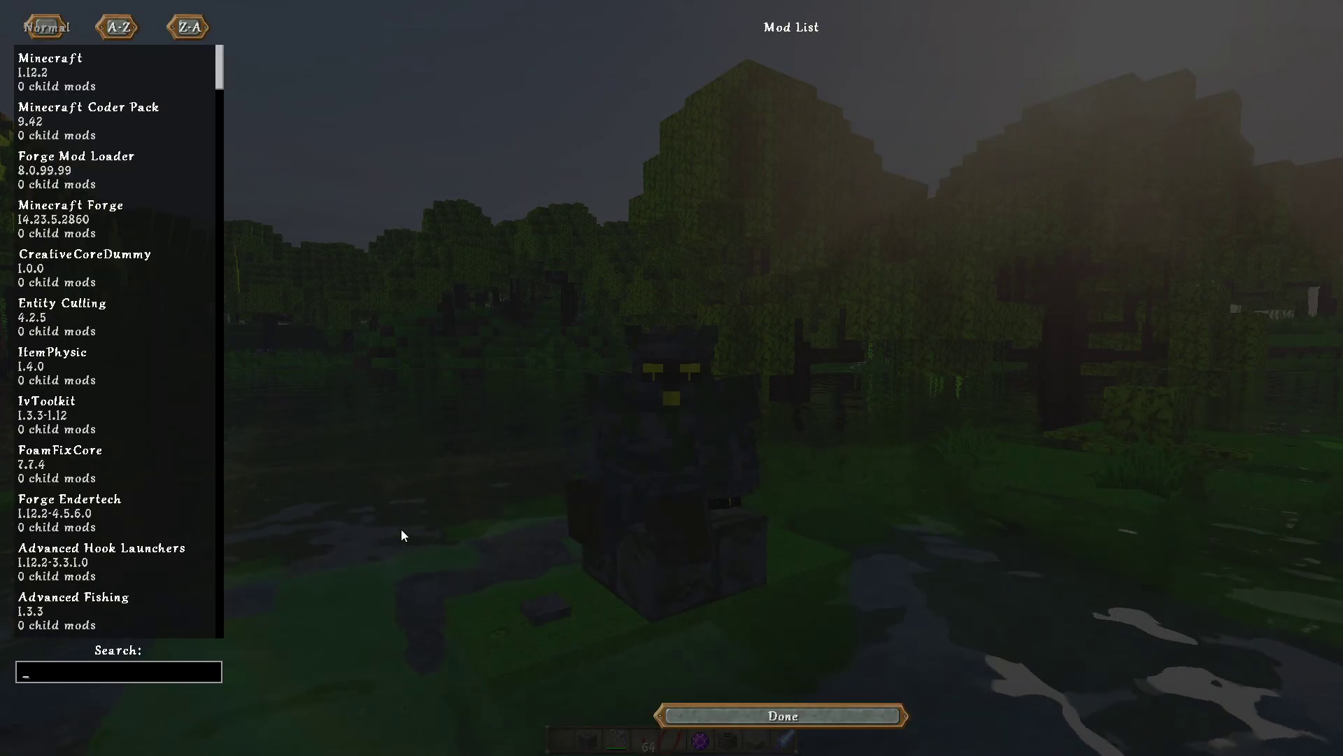
{"action": "type", "text": "chun"}
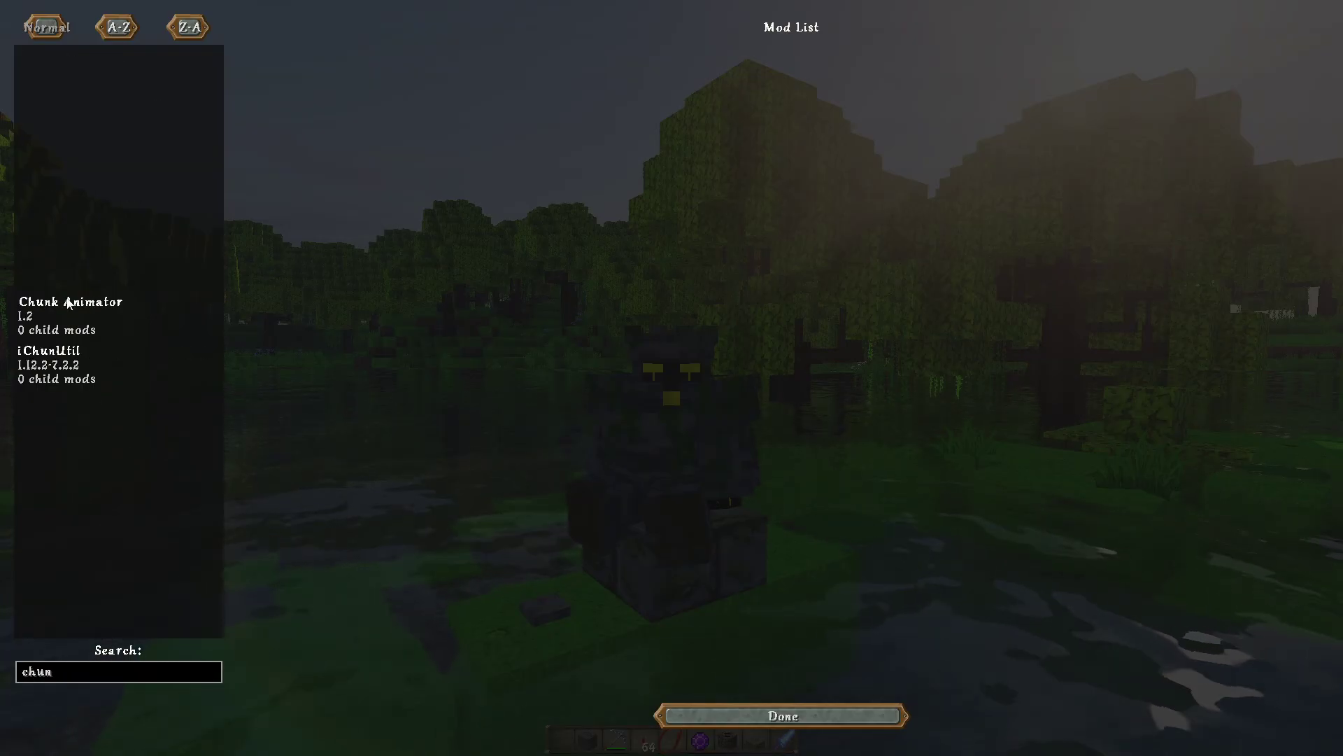
{"action": "left_click", "coordinate": [105, 315]}
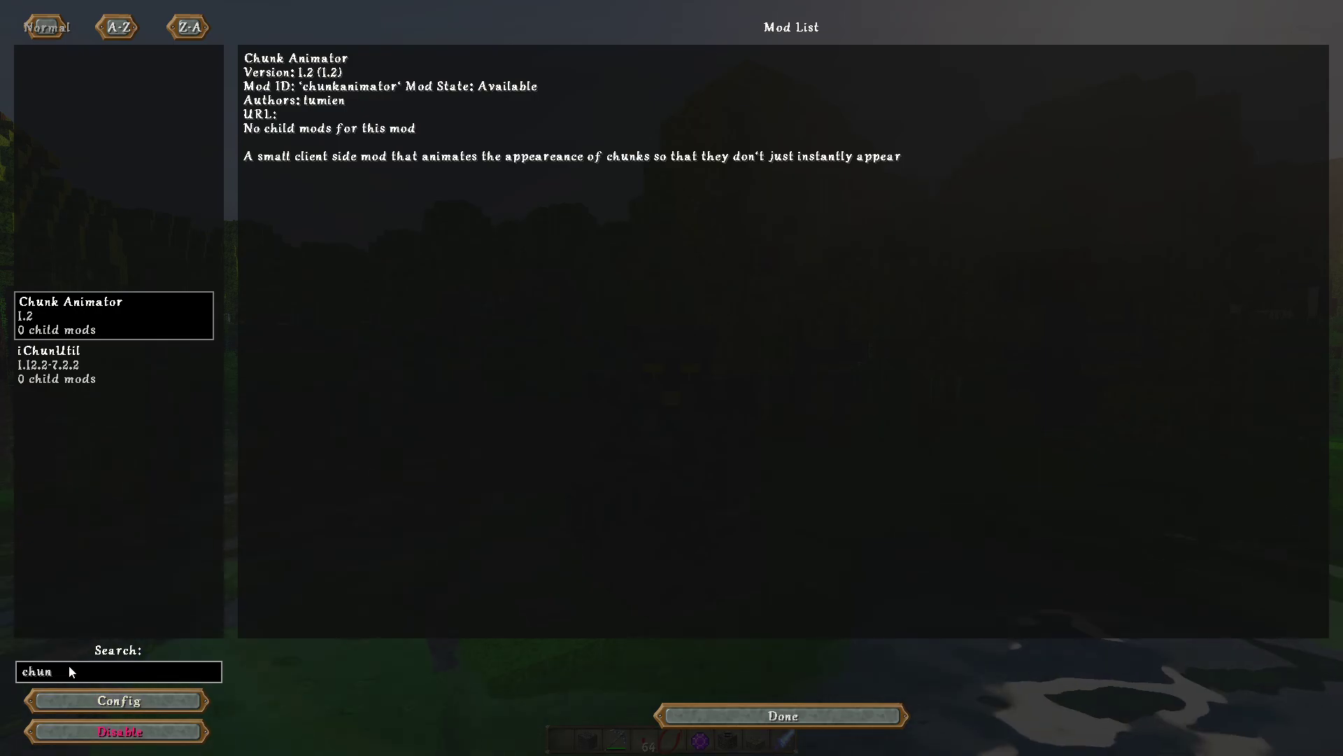
Change the mod list search to "cora" and view the details of the Coralreef mod
{"action": "key", "text": "BackSpace"}
{"action": "key", "text": "BackSpace"}
{"action": "key", "text": "BackSpace"}
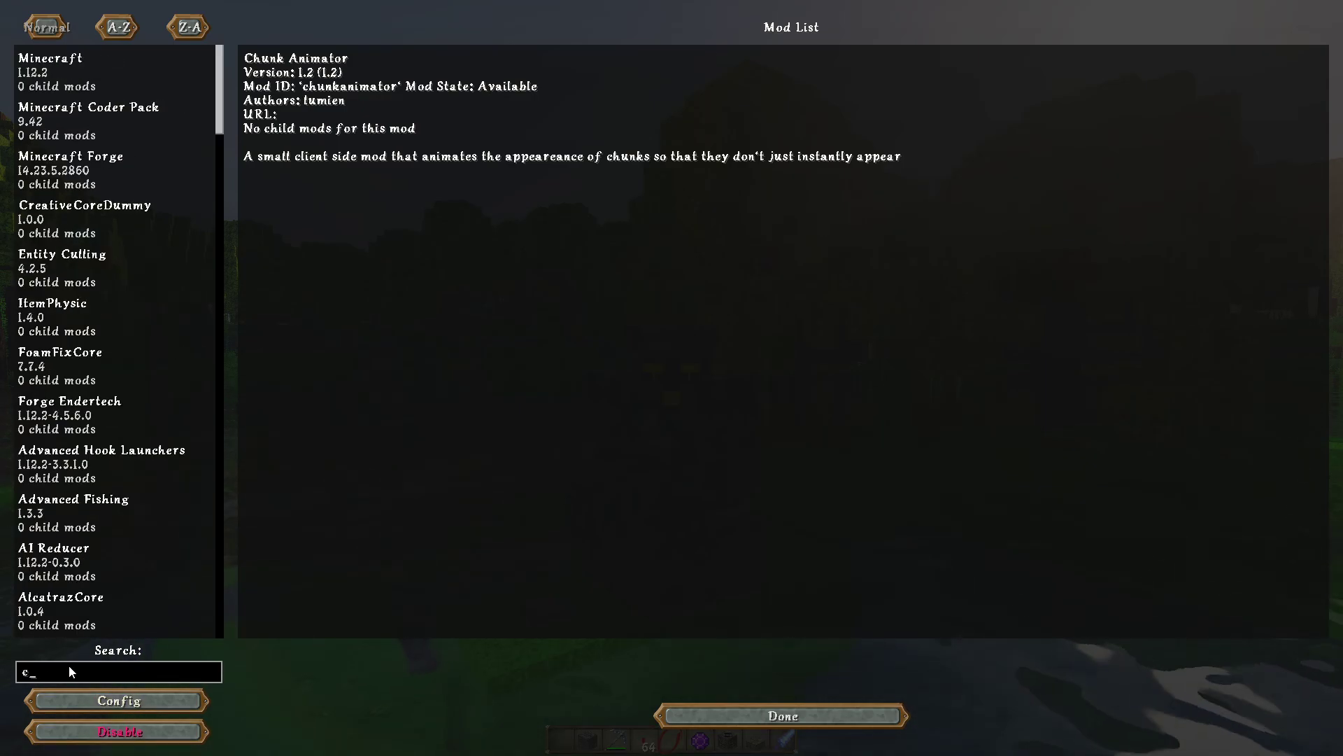
{"action": "type", "text": "ora"}
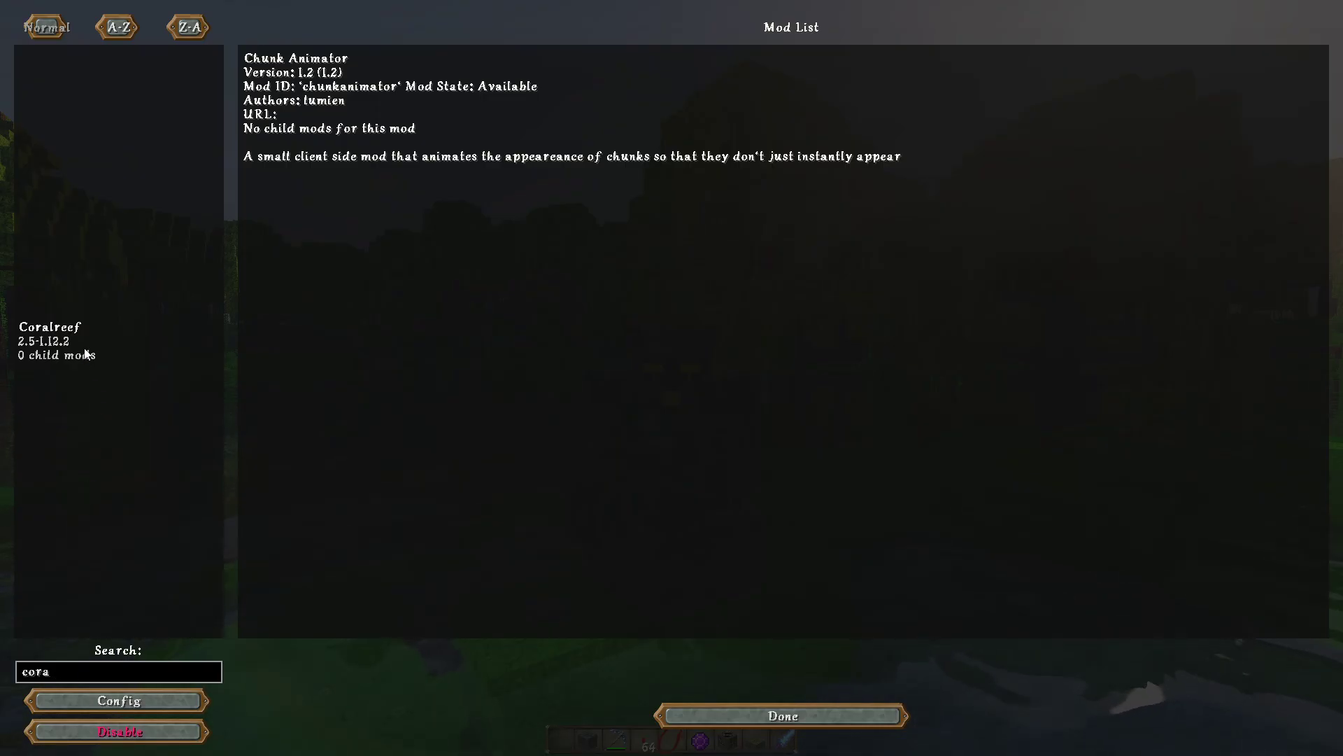
{"action": "left_click", "coordinate": [85, 353]}
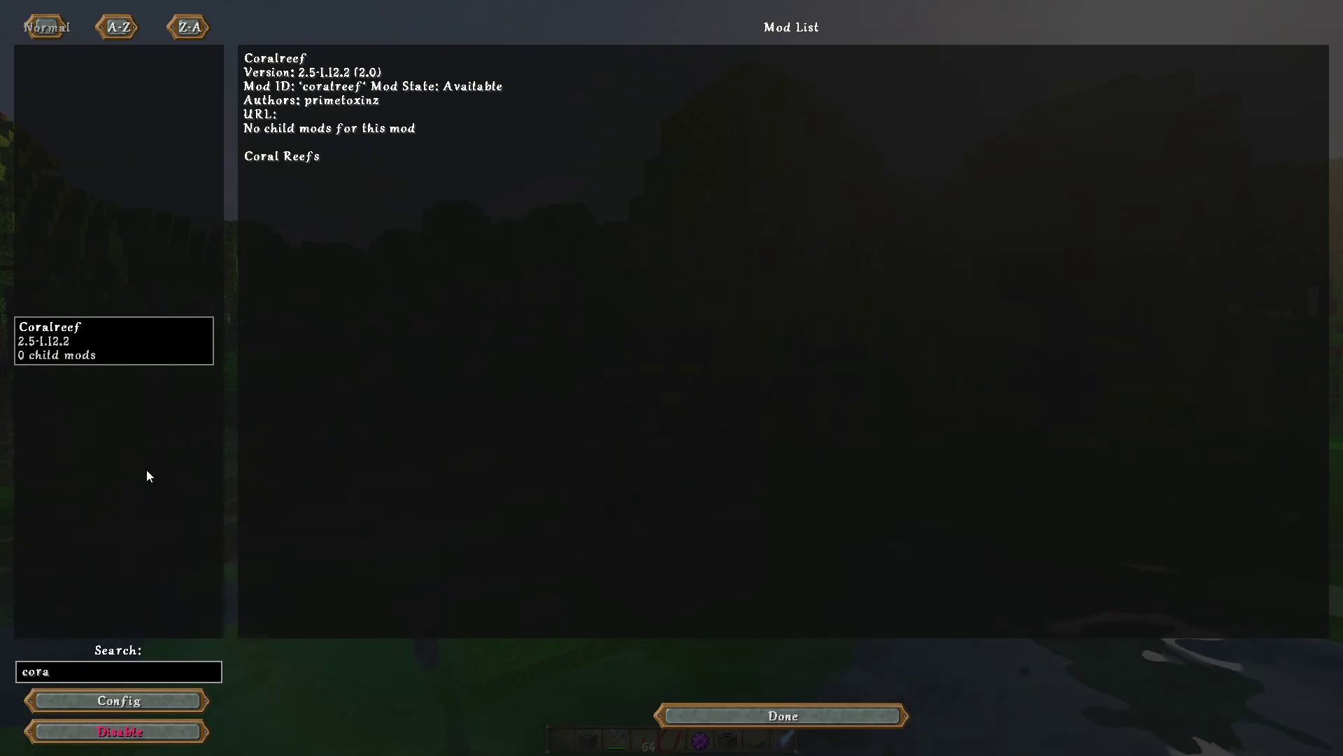